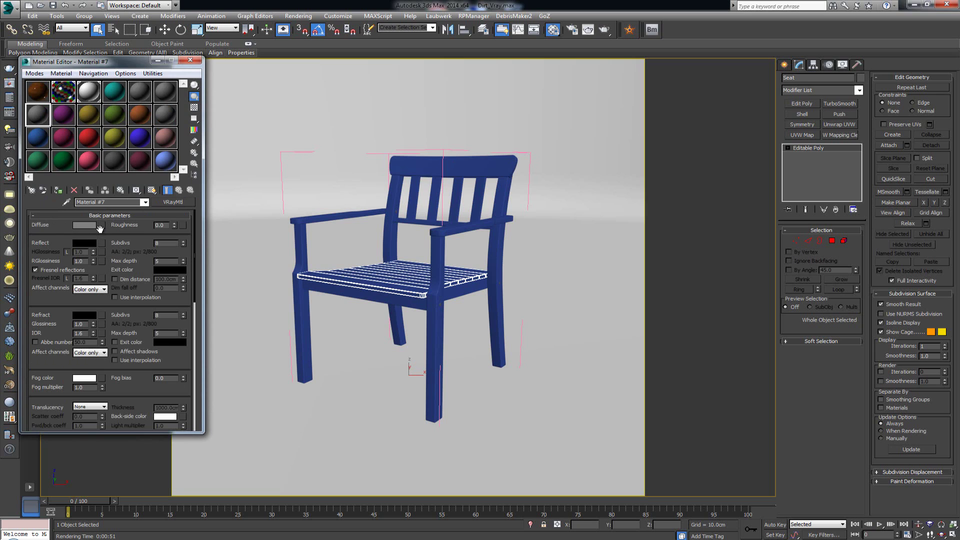
Assign a Falloff map to the diffuse of Material #7 and set its front colour to mid grey, value 133.
left_click(102, 226)
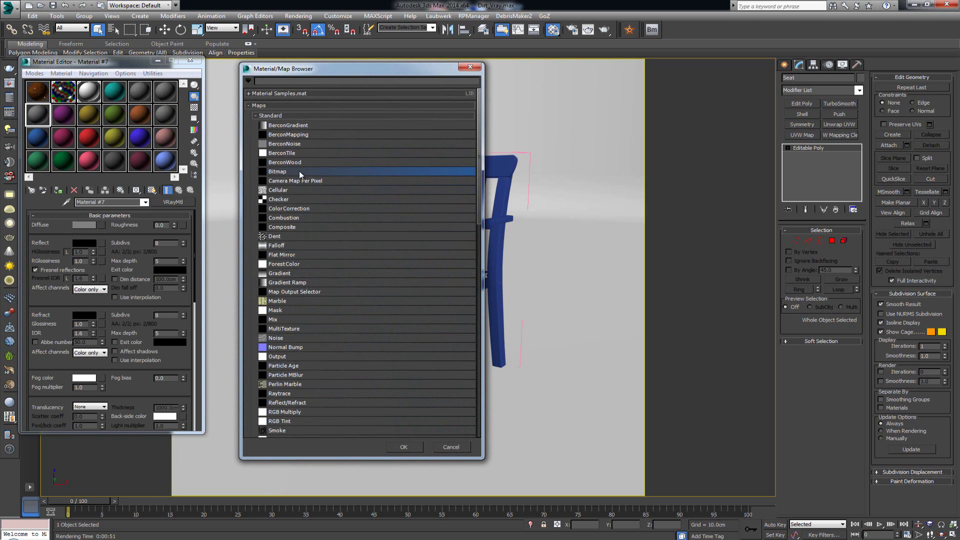
left_click(291, 246)
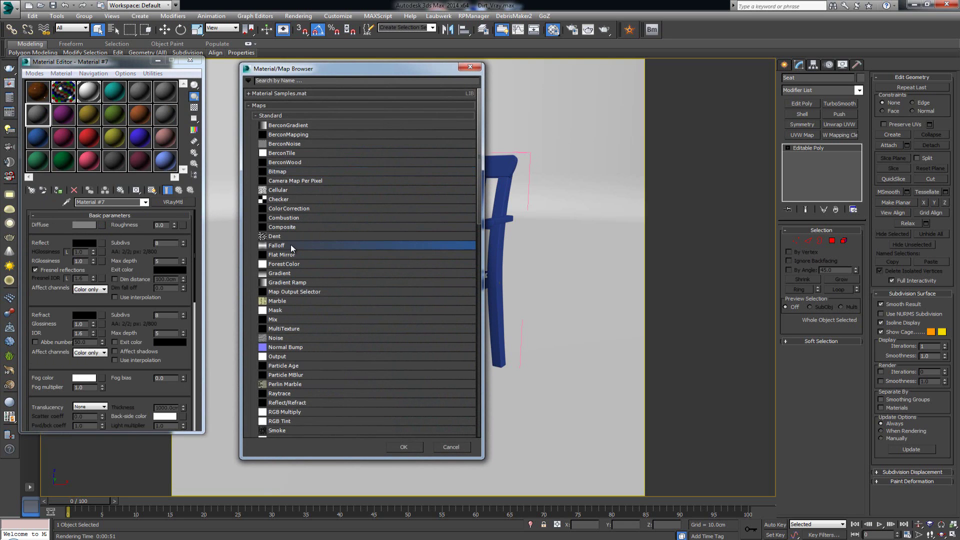
double_click(290, 245)
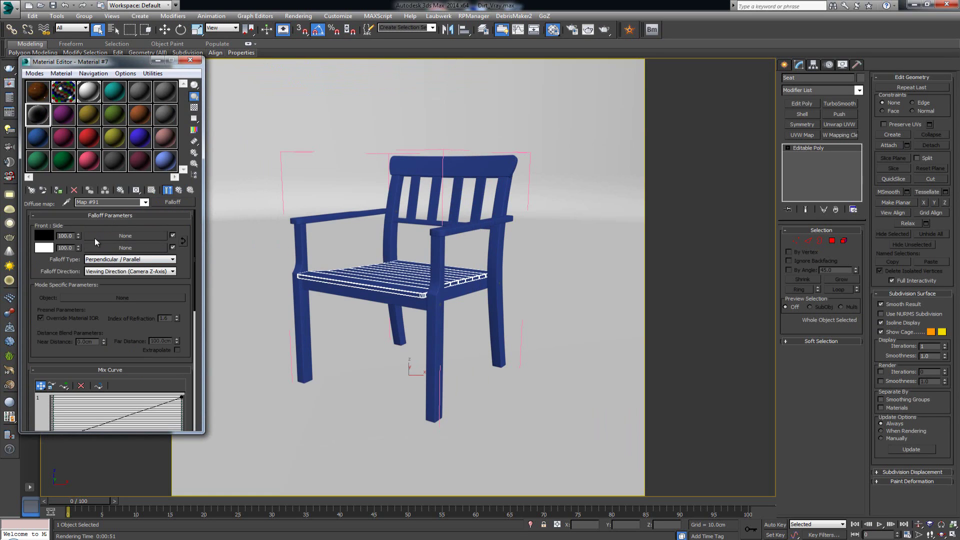
left_click(52, 237)
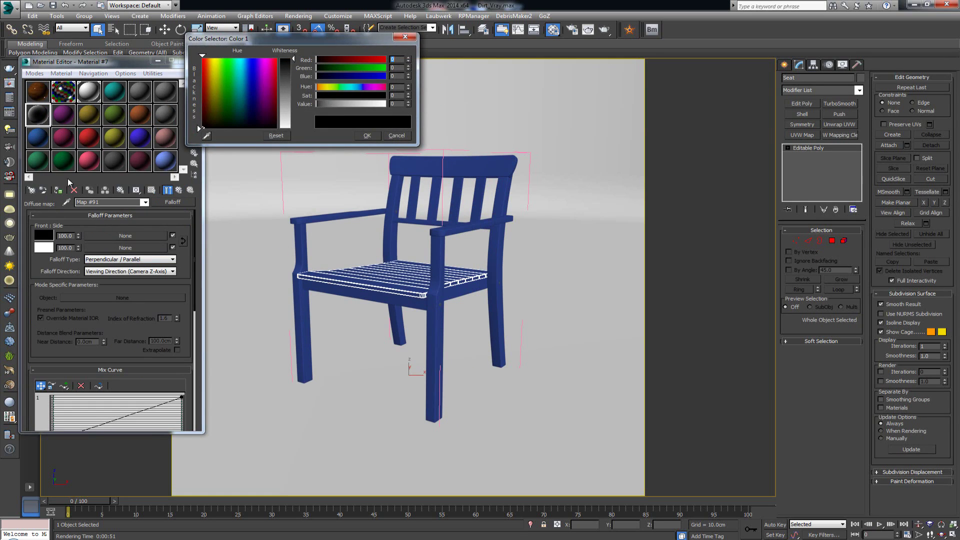
left_click_drag(290, 78, 287, 95)
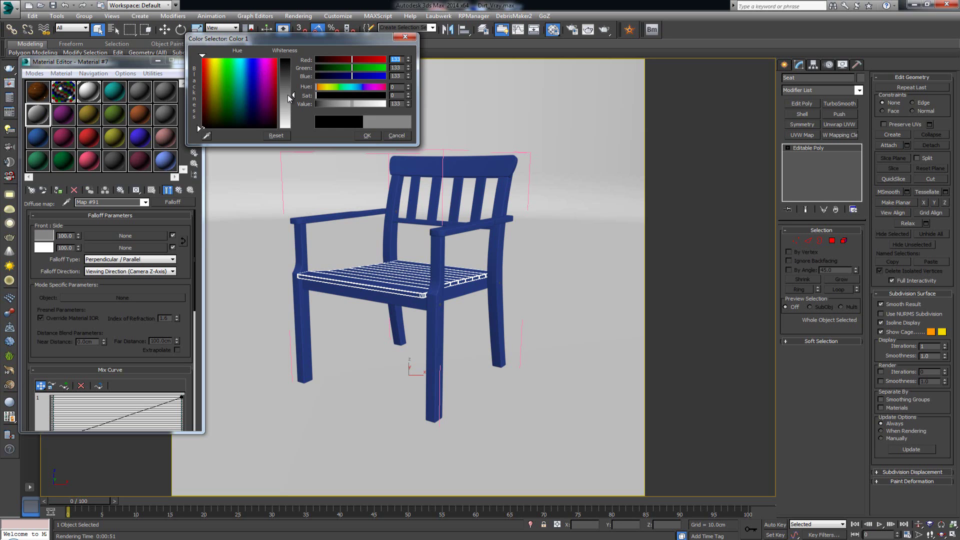
left_click(367, 135)
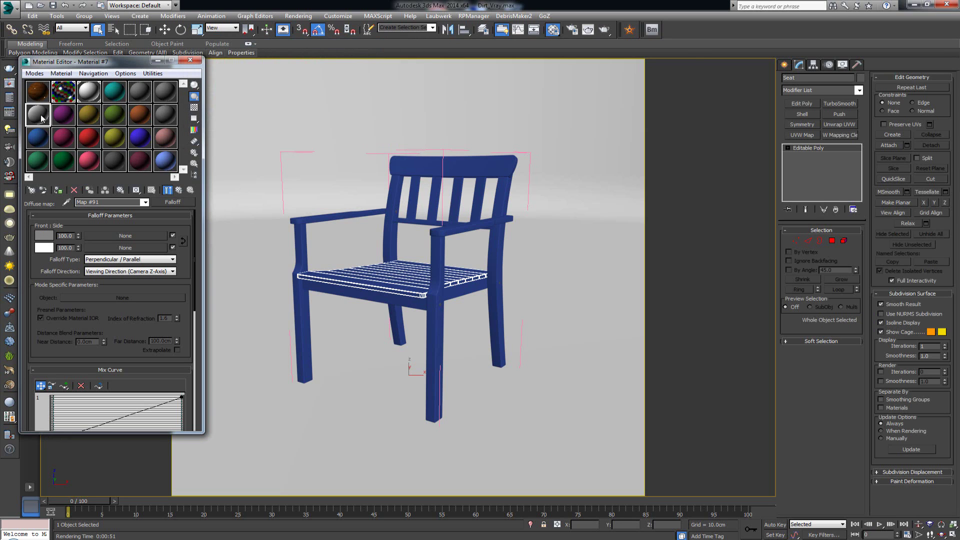
Preview the Falloff map enlarged and bend its mix curve downward by making the end point Bezier-Corner and lowering its handle.
double_click(39, 115)
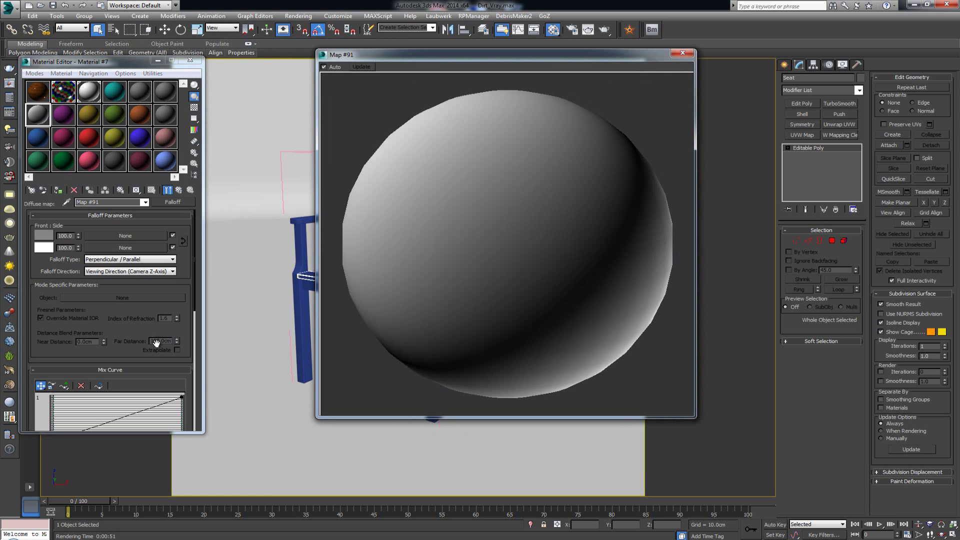
left_click_drag(136, 364, 147, 293)
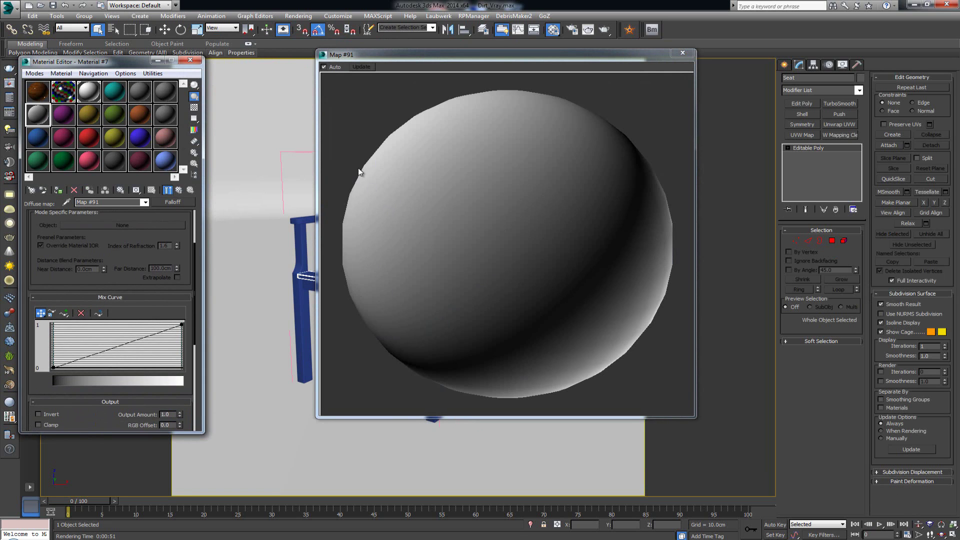
right_click(181, 324)
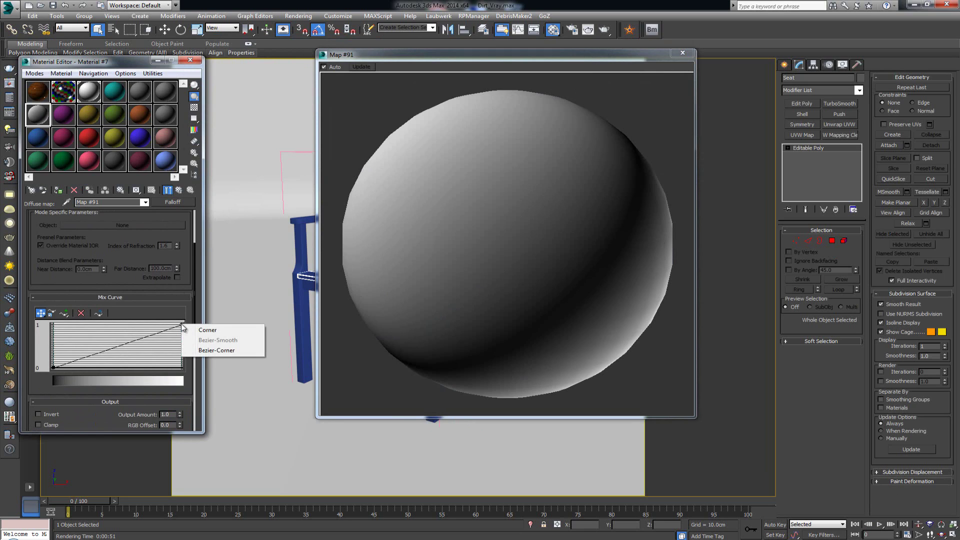
left_click(221, 352)
left_click_drag(151, 335, 167, 361)
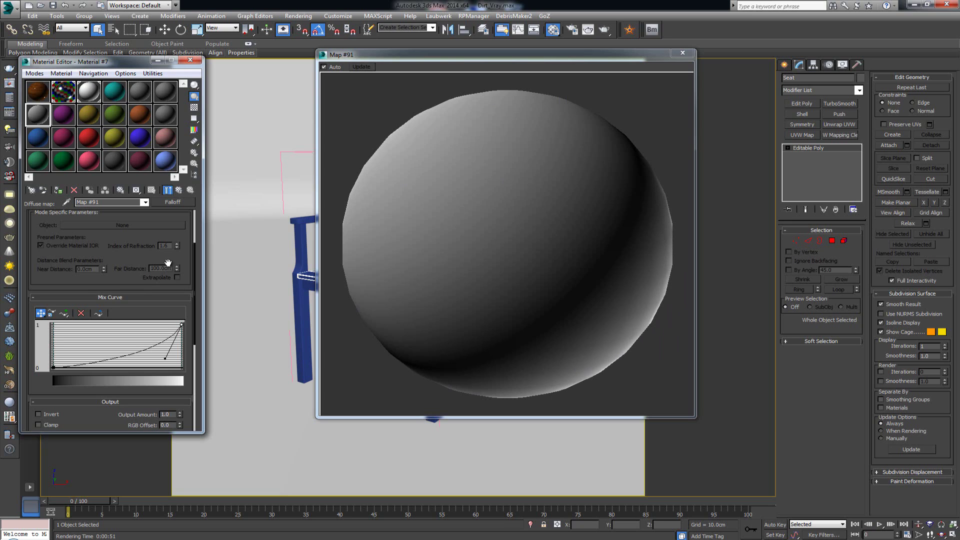
left_click_drag(143, 246, 137, 355)
Return to the parent material and set its roughness to 0.5.
left_click(181, 187)
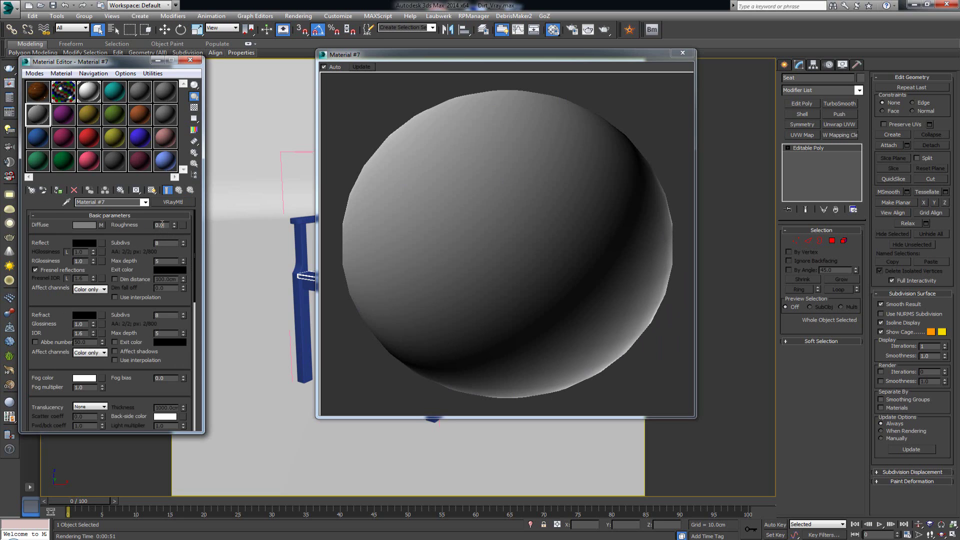
left_click(165, 225)
type("0.5")
key("Return")
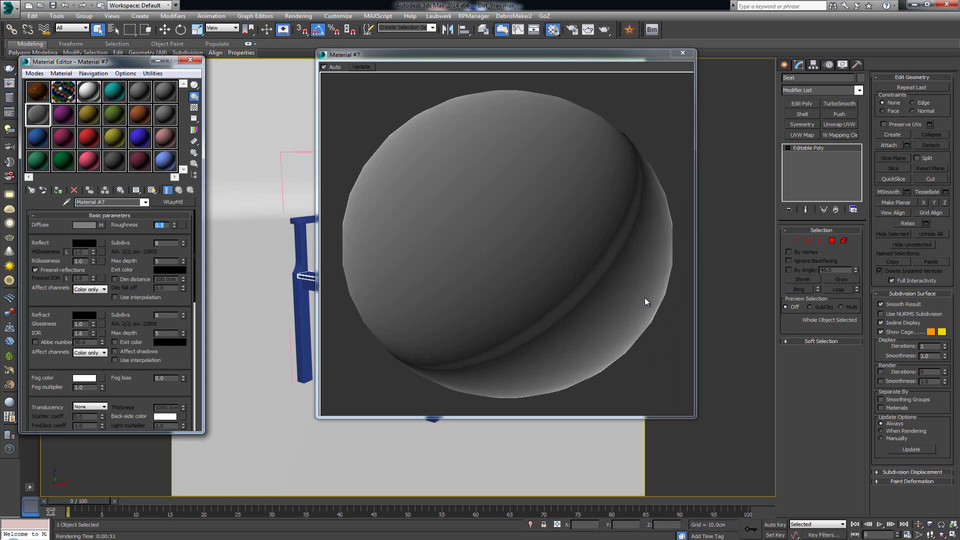
Assign a Noise map to the bump slot of Material #7 and set the noise size to 2.
left_click_drag(124, 393, 144, 94)
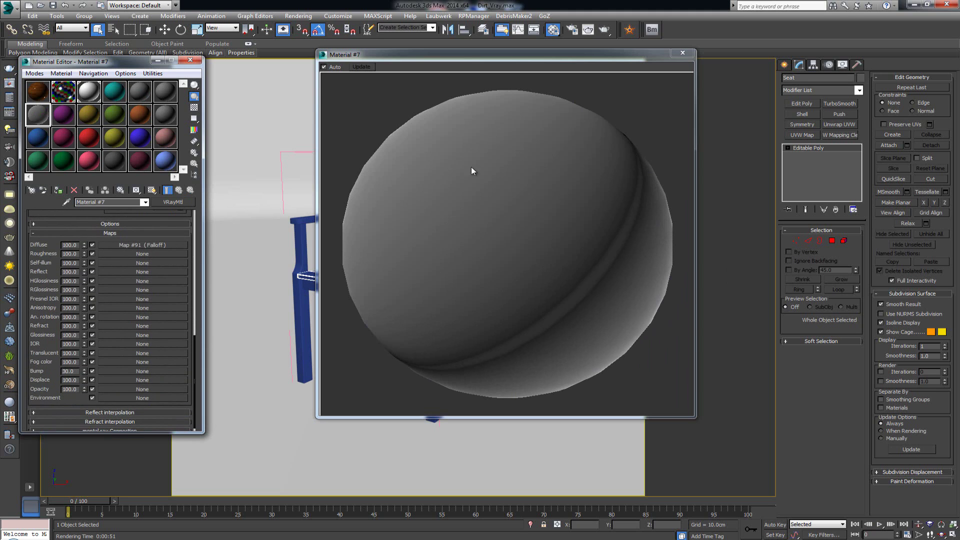
left_click(131, 372)
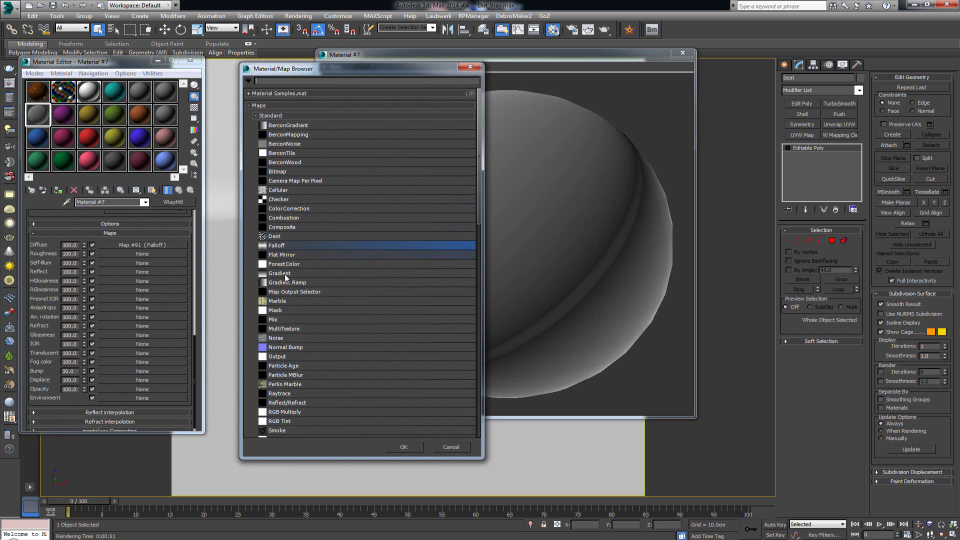
double_click(280, 339)
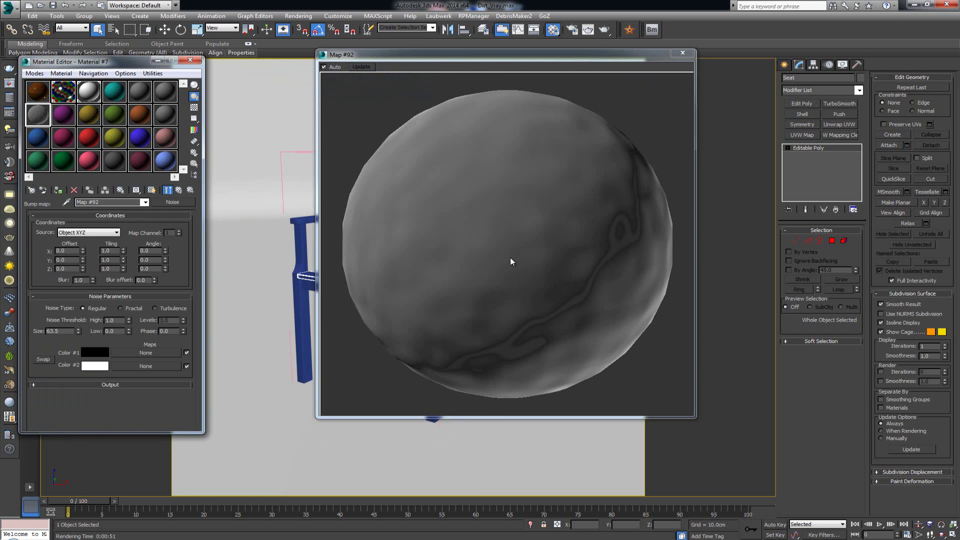
double_click(64, 331)
type("2")
key("Return")
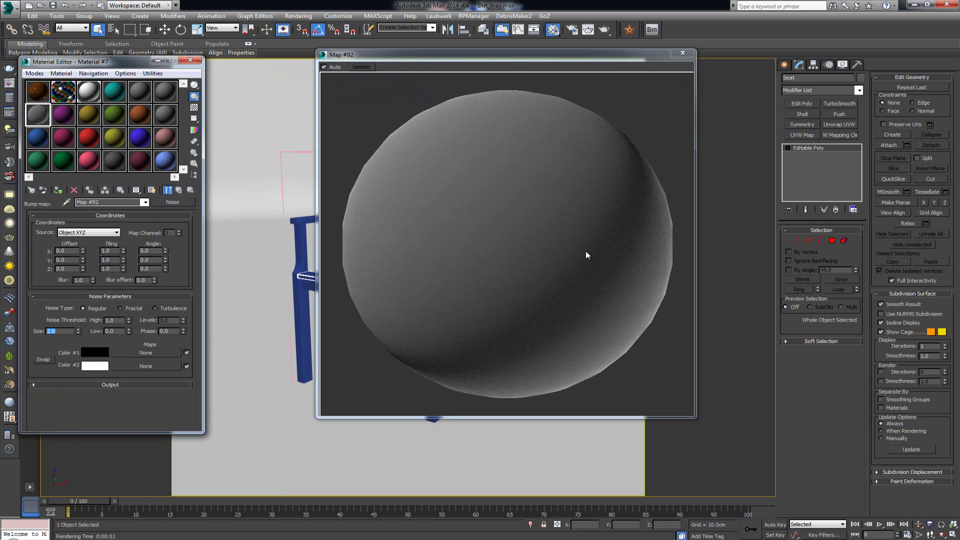
Set the noise map's blur to 0.1, return to Material #7 and close the enlarged preview.
left_click(86, 280)
type("0.1")
key("Return")
left_click(598, 238)
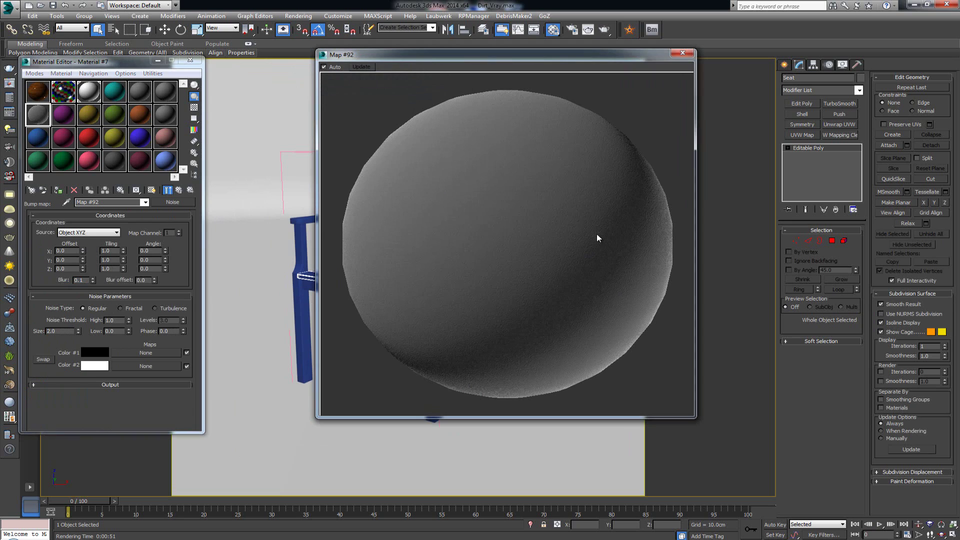
left_click(180, 192)
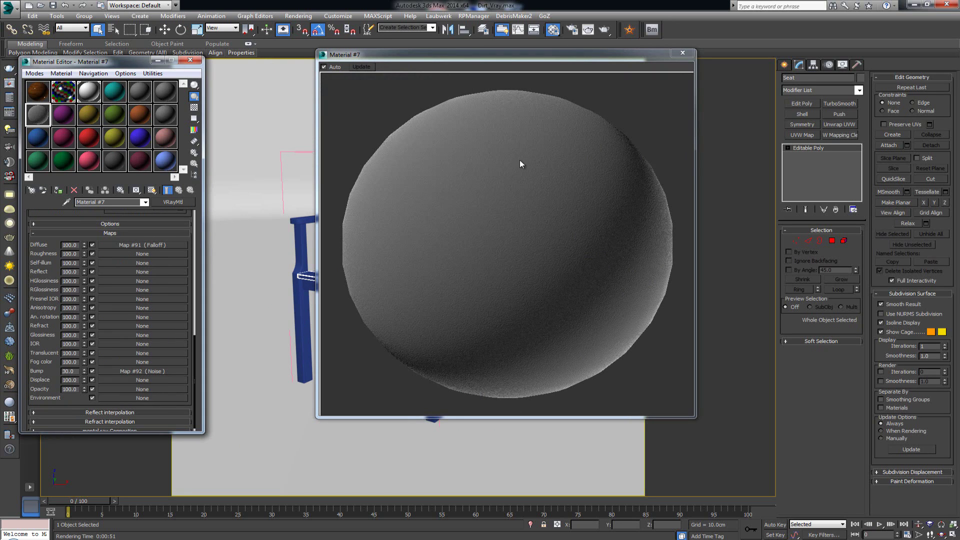
left_click(688, 56)
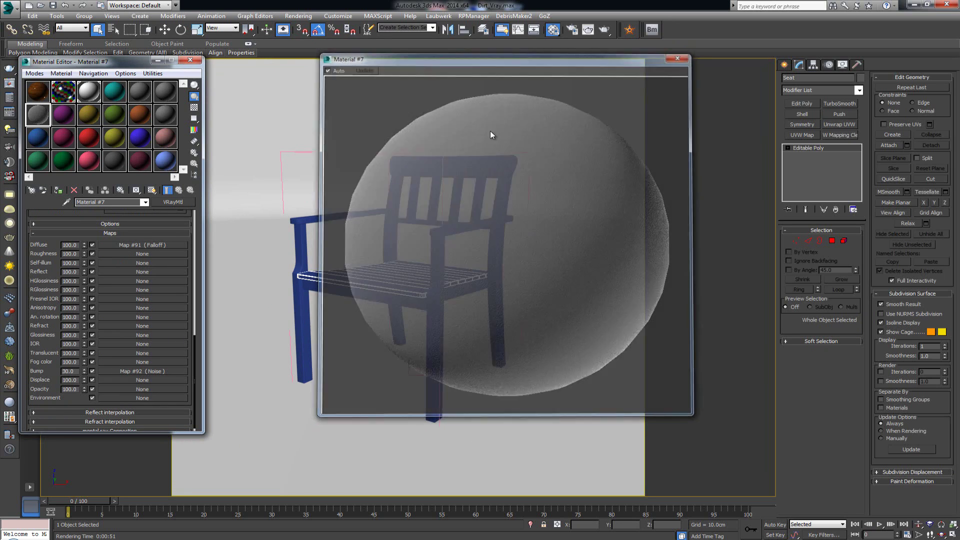
Show the last render and convert Chair_Model into a VRayBlendMtl named Chair_Model_MTL, keeping the old material as sub-material.
left_click(10, 83)
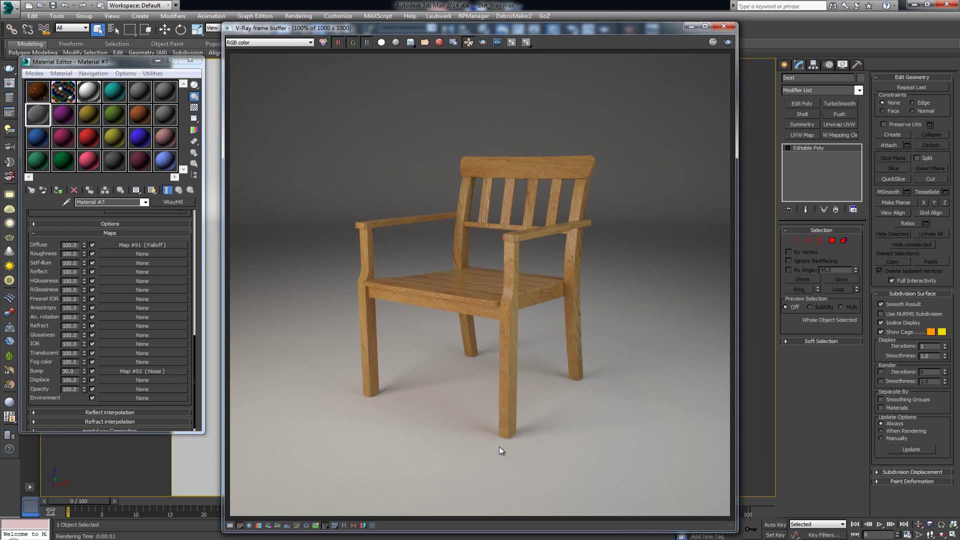
left_click(40, 96)
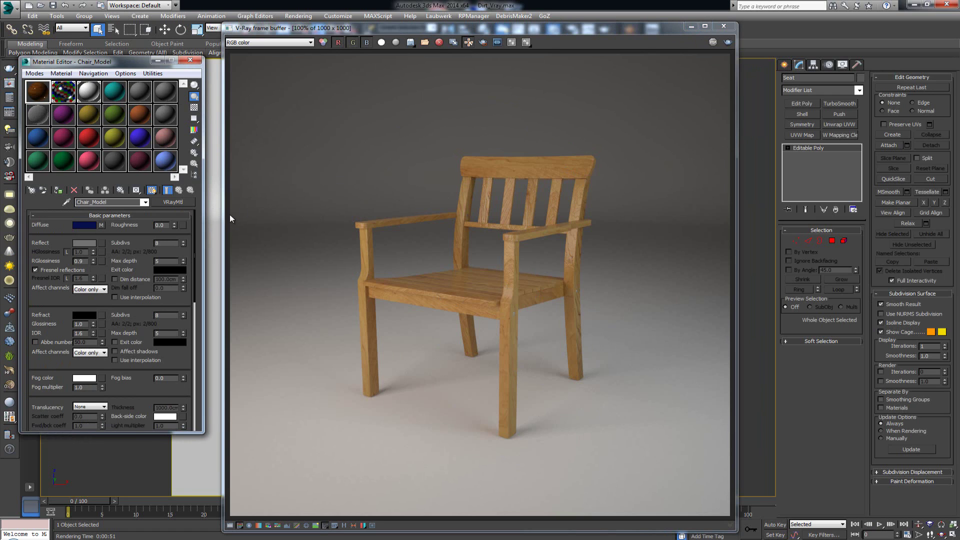
left_click(181, 203)
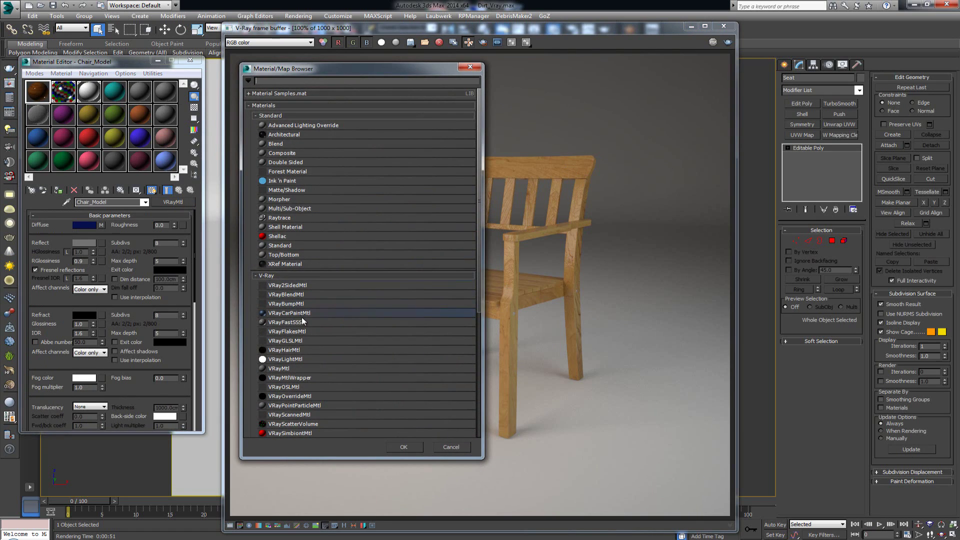
left_click(314, 296)
double_click(295, 296)
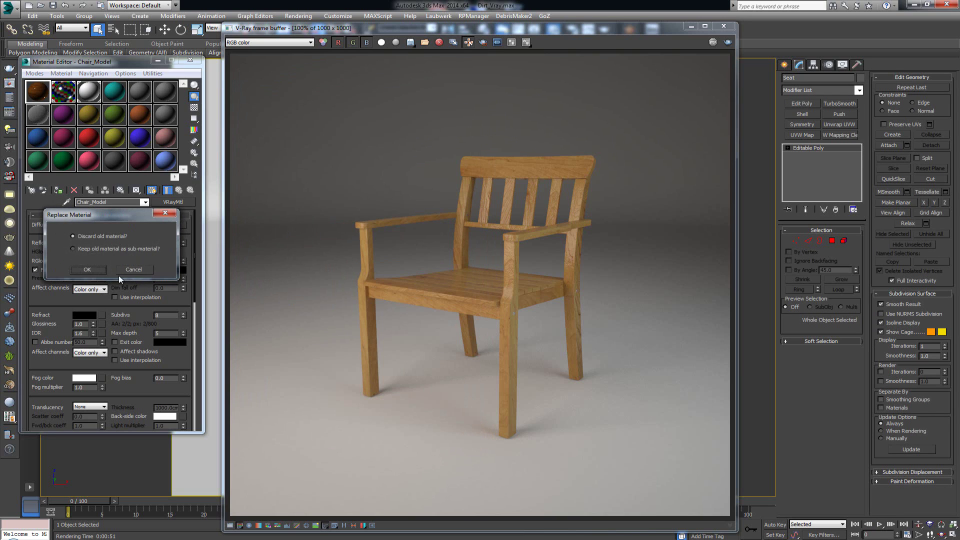
left_click(92, 271)
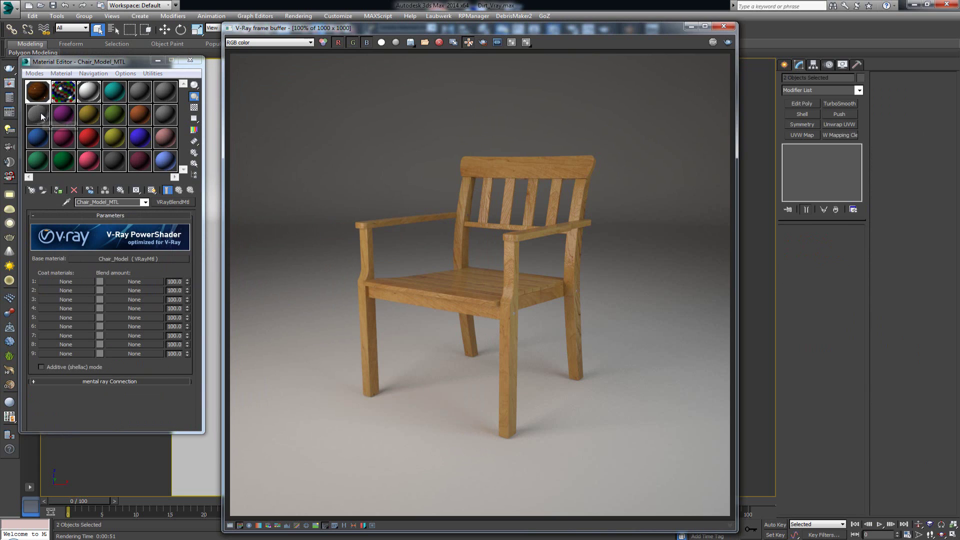
Place a copy of Material #7 in the first coat slot and check the blend material in an enlarged preview.
left_click_drag(43, 112, 65, 283)
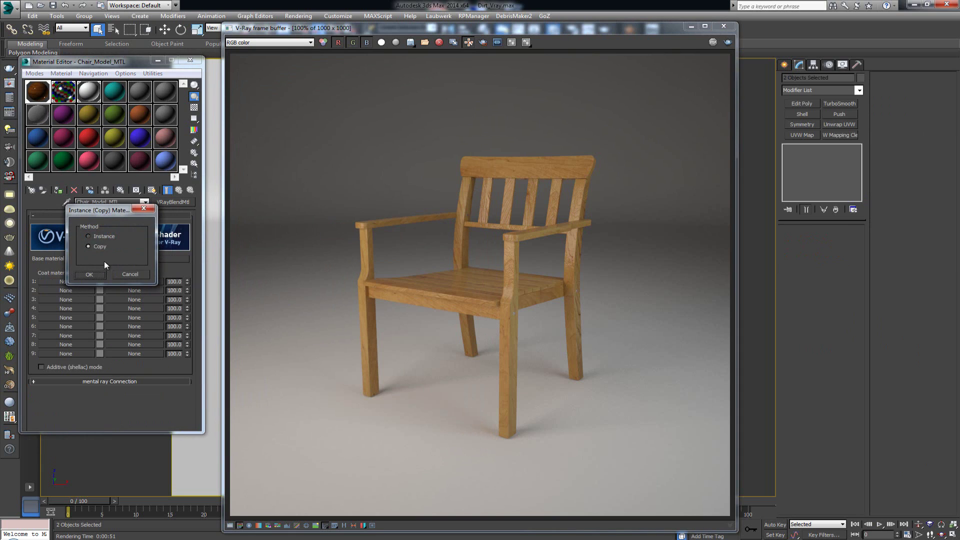
left_click(91, 274)
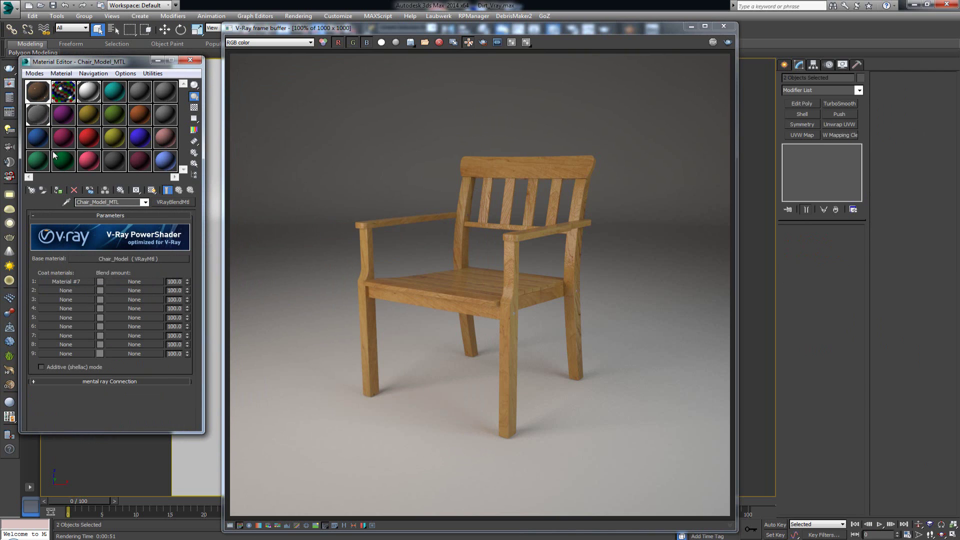
double_click(43, 90)
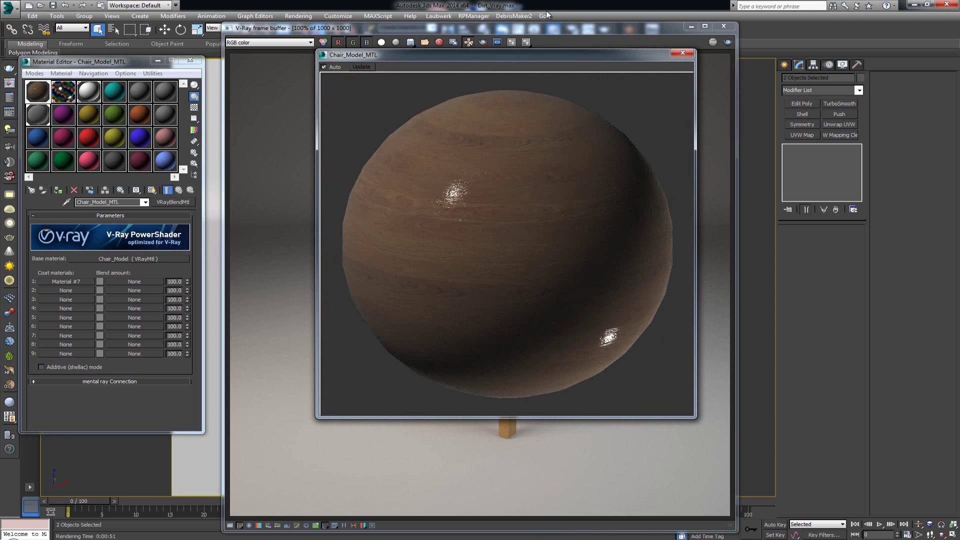
left_click_drag(534, 56, 487, 62)
left_click(661, 58)
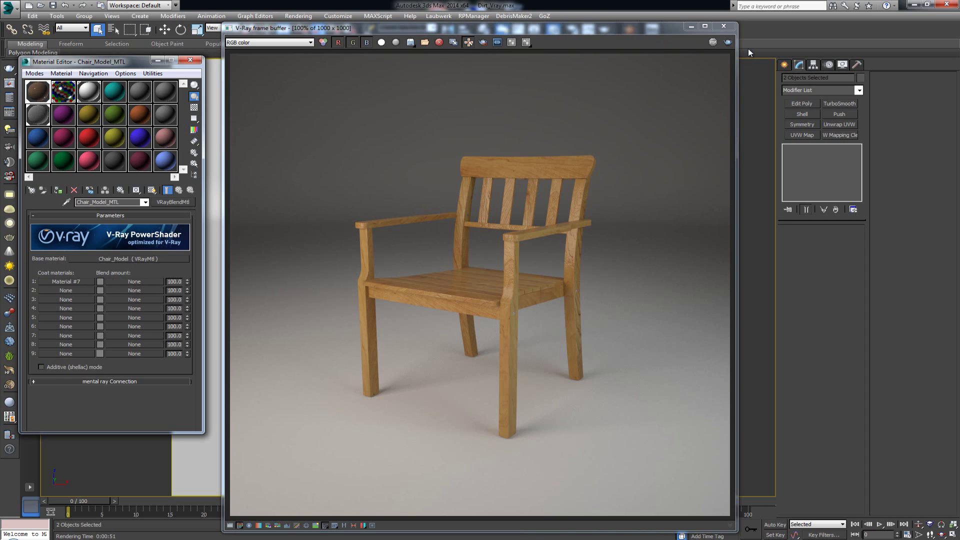
Render the chair with the blend material and examine the seat and backrest up close in the frame buffer.
left_click(731, 43)
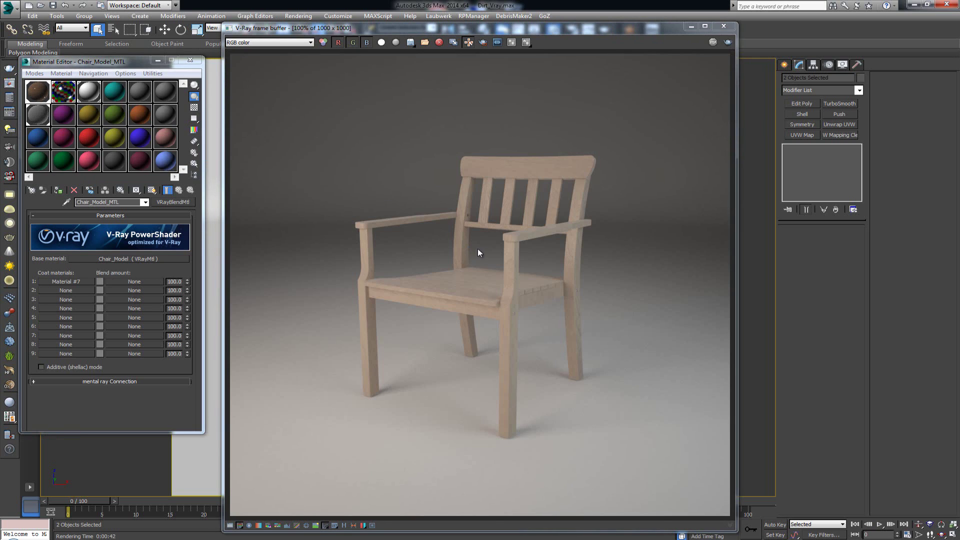
scroll(487, 298, "up", 2)
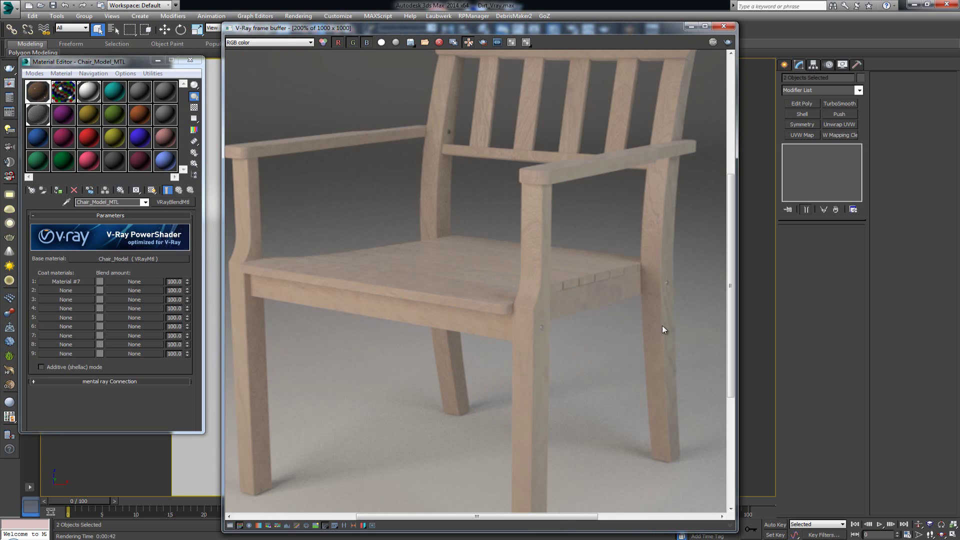
middle_click_drag(580, 238, 569, 290)
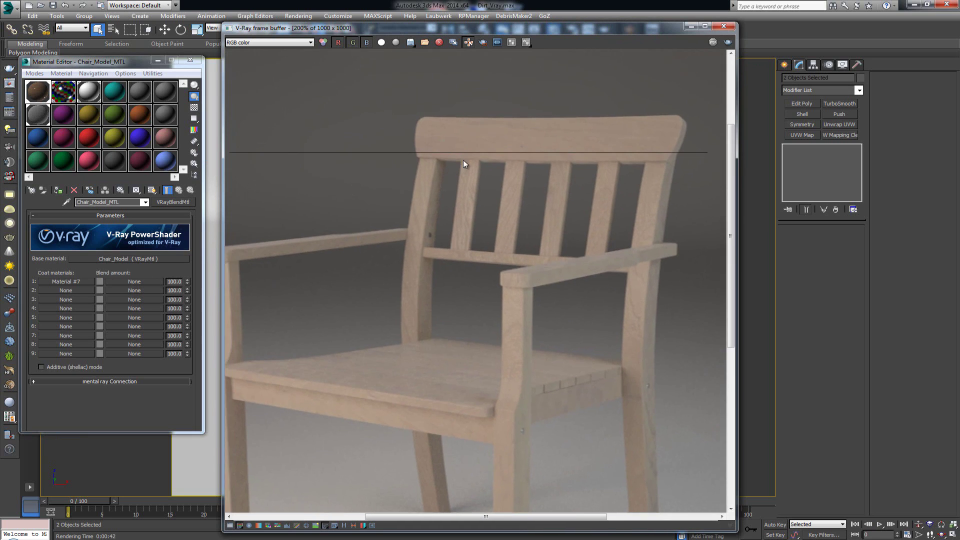
scroll(469, 165, "down", 2)
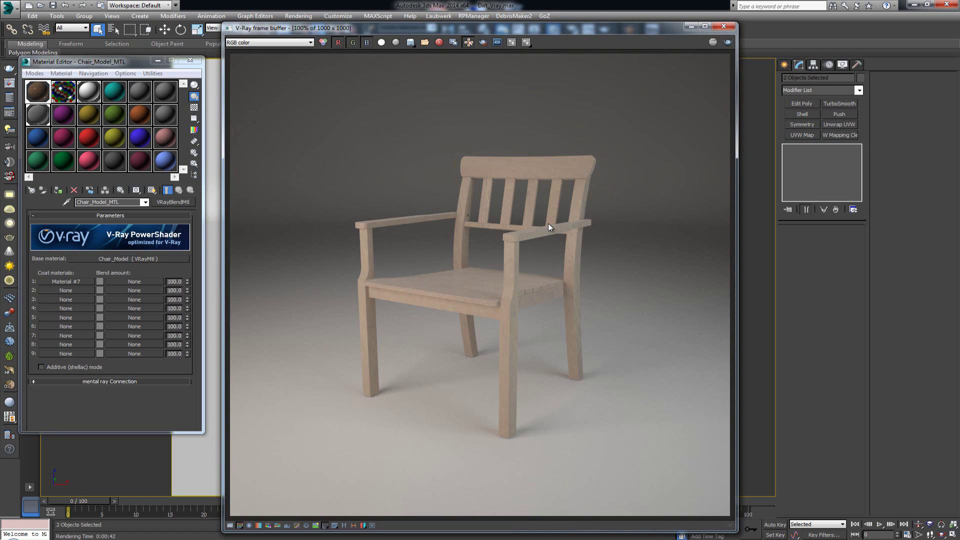
Assign a Falloff map to the first coat's blend amount and set its falloff type to Towards / Away.
left_click(139, 282)
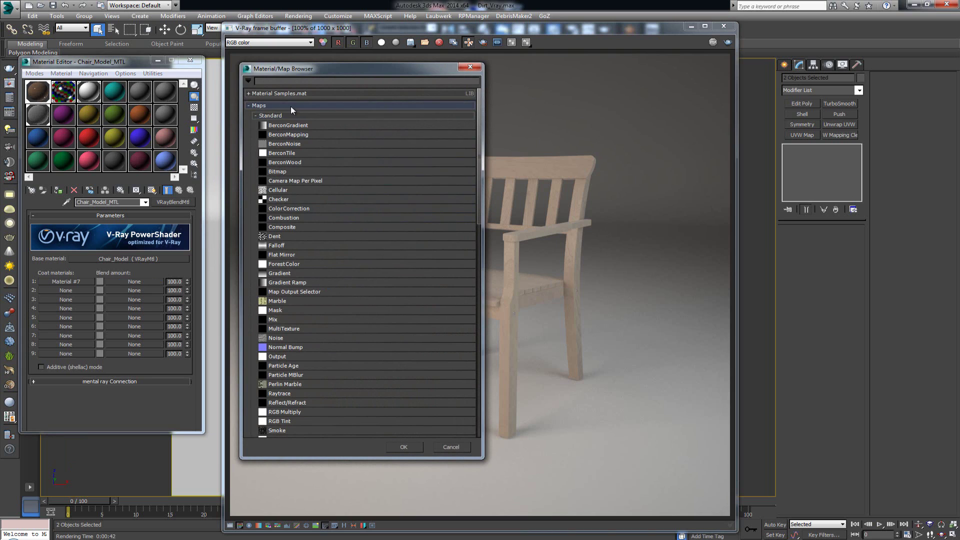
double_click(292, 245)
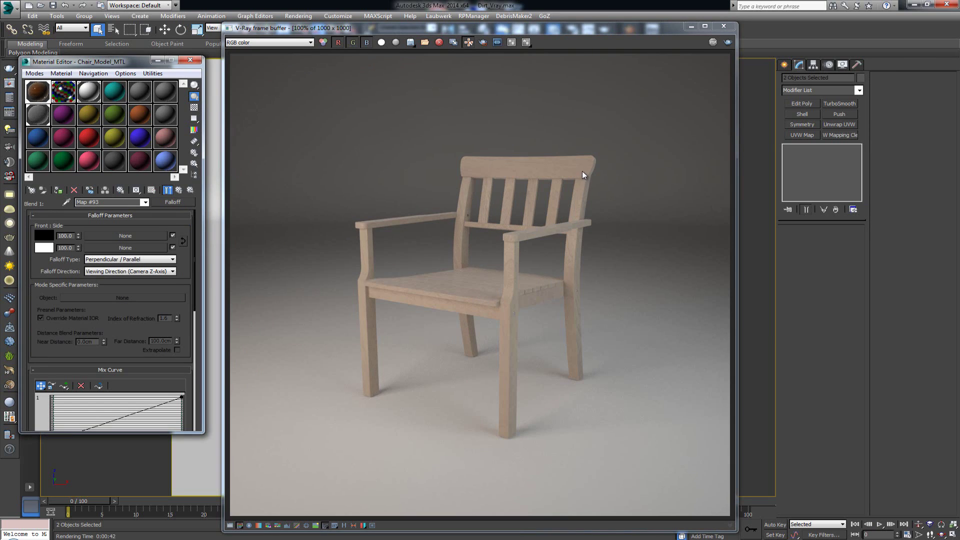
left_click(104, 260)
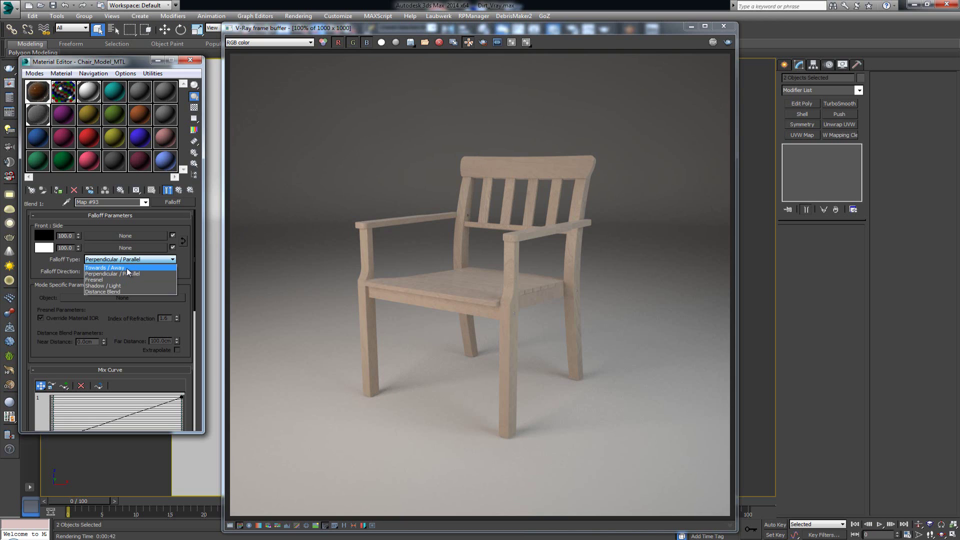
left_click(127, 269)
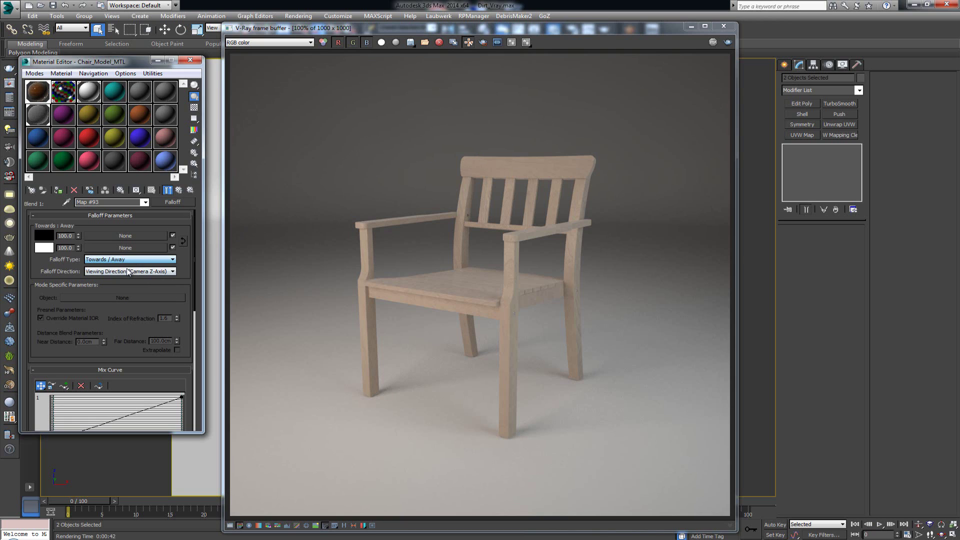
Set the falloff direction to World Z-Axis and swap its black and white colours, checking the material in an enlarged preview.
double_click(40, 105)
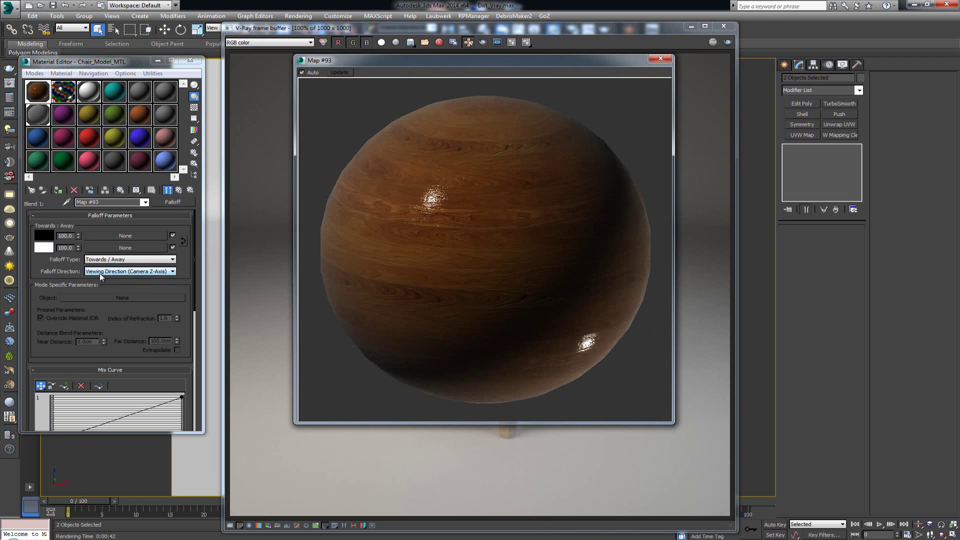
left_click(142, 272)
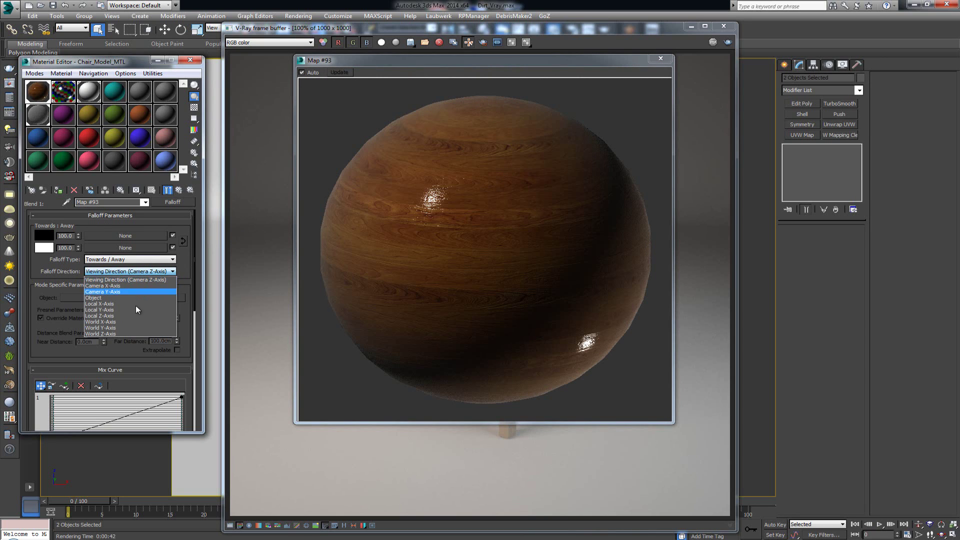
left_click(125, 334)
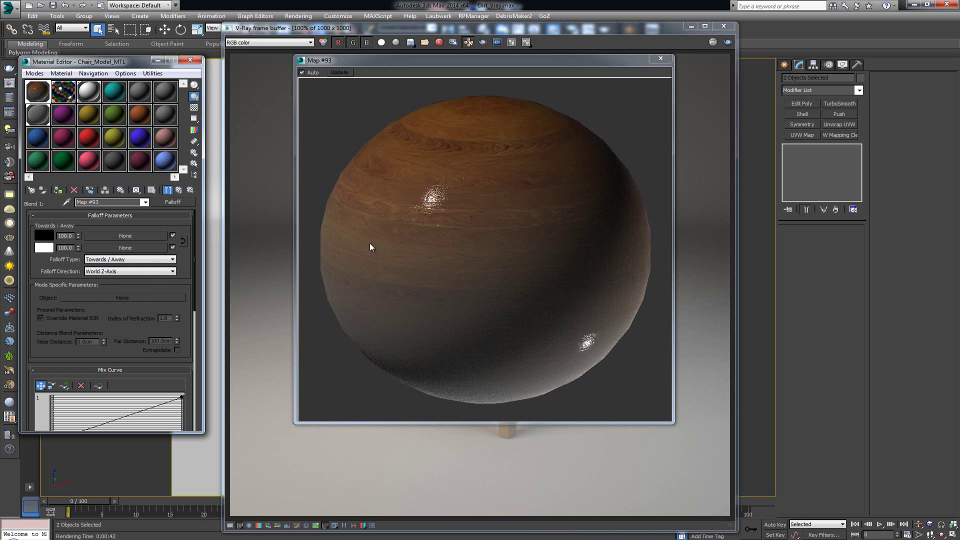
left_click_drag(605, 72, 577, 75)
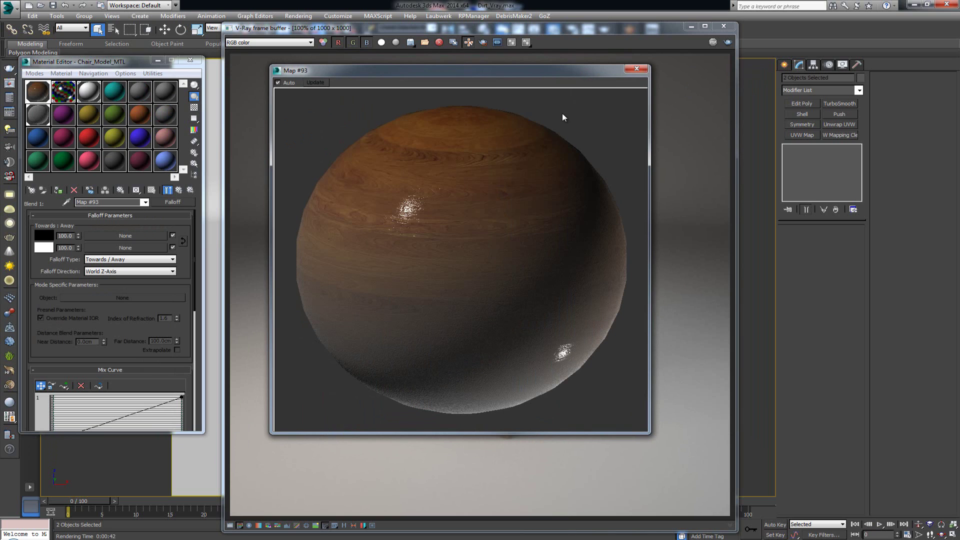
left_click(647, 70)
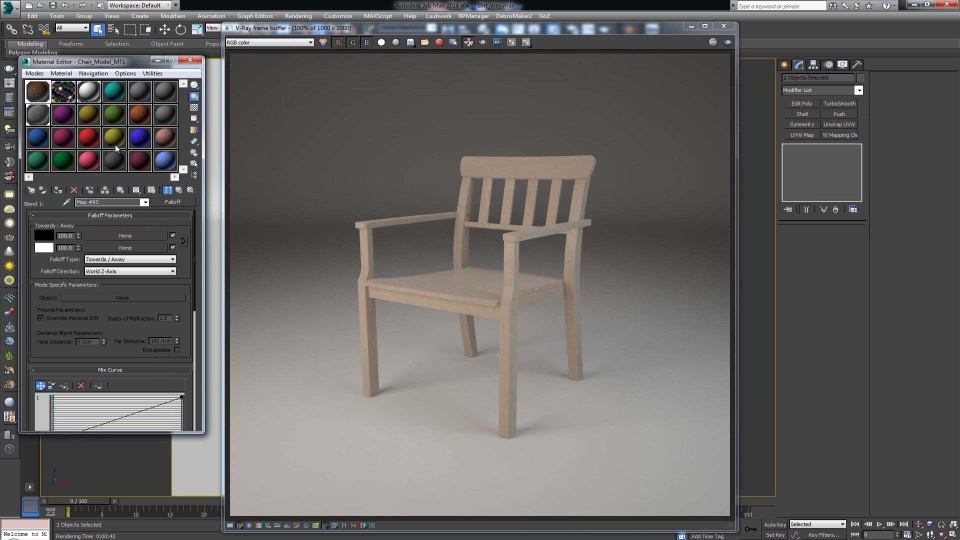
double_click(40, 92)
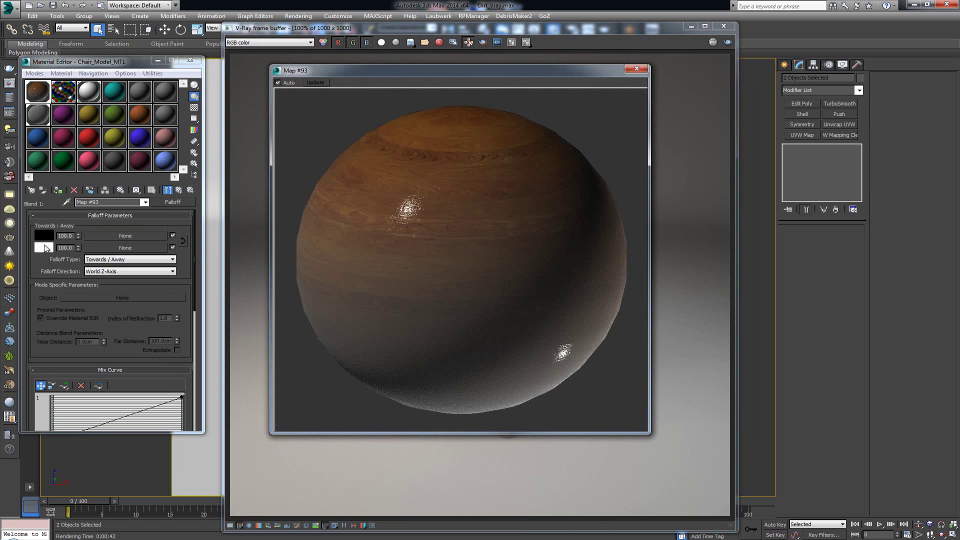
left_click(182, 242)
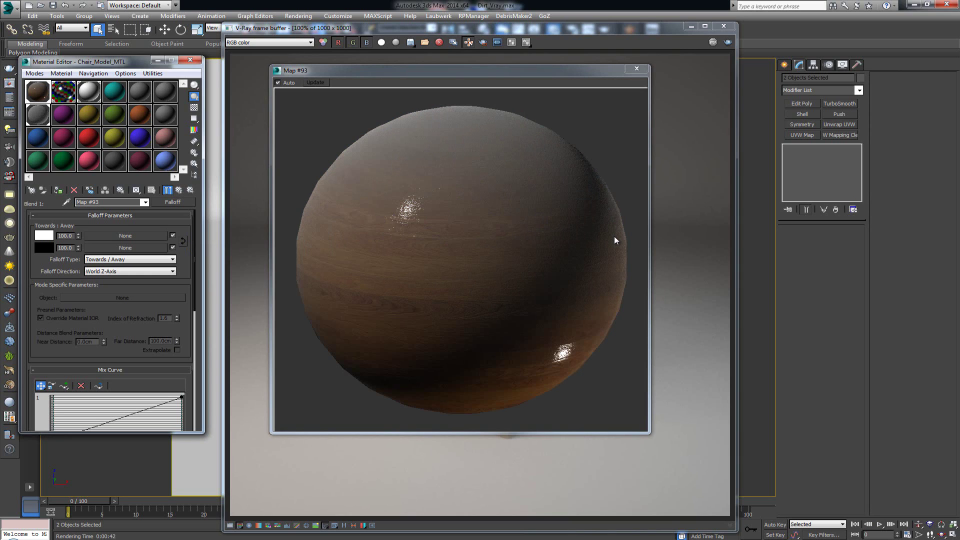
Add two points to the falloff's mix curve, place one low near the start and one at full height, and close the enlarged preview.
scroll(145, 330, "down", 3)
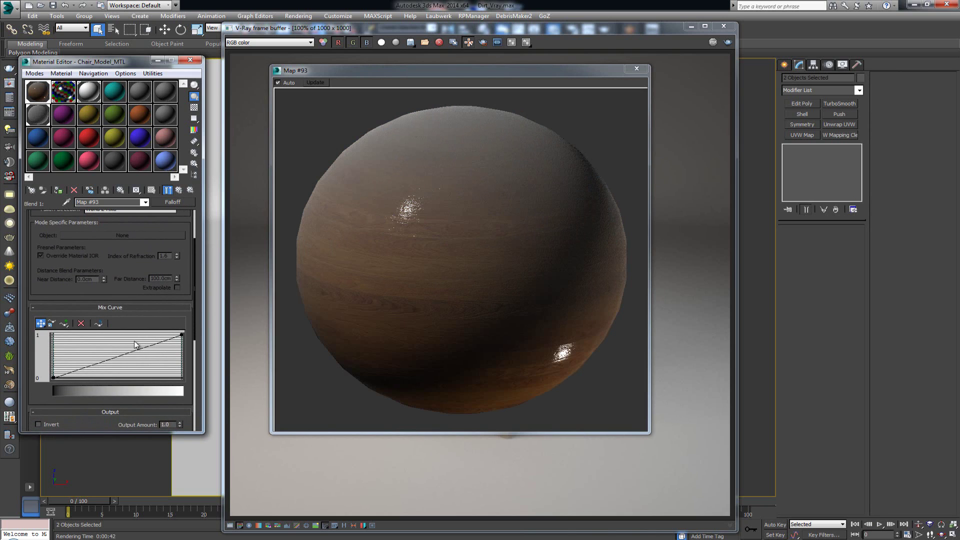
left_click(63, 323)
left_click(88, 367)
left_click(108, 359)
left_click(41, 323)
left_click(88, 368)
left_click_drag(87, 369, 105, 334)
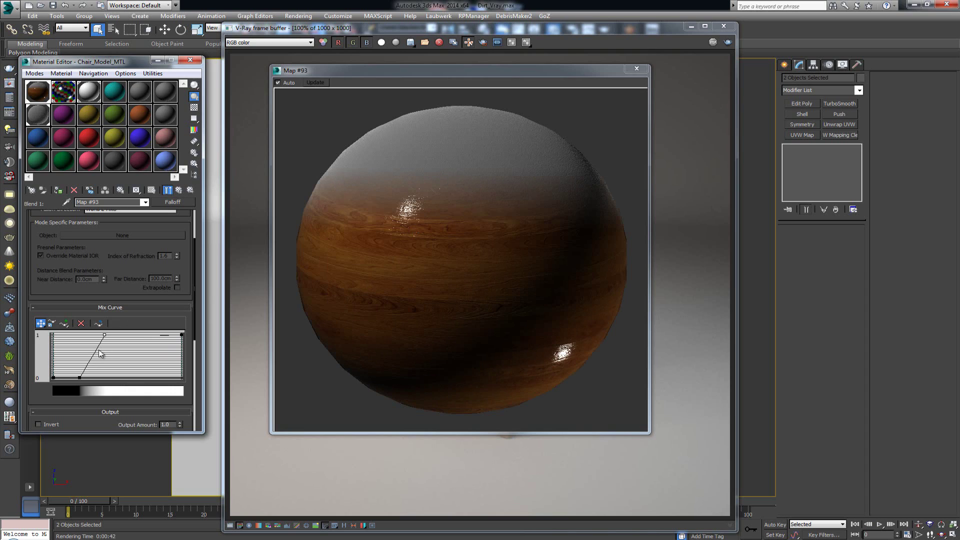
left_click_drag(80, 378, 63, 378)
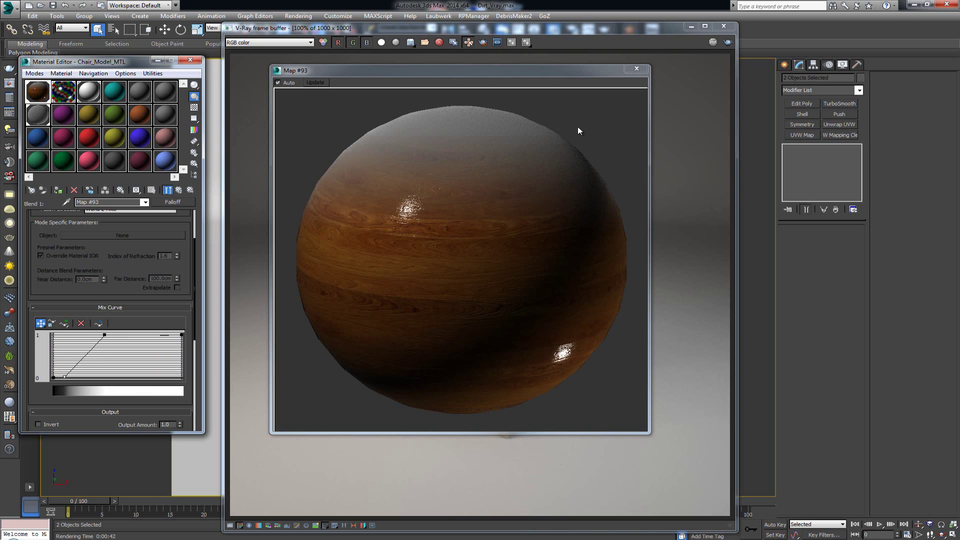
left_click(637, 69)
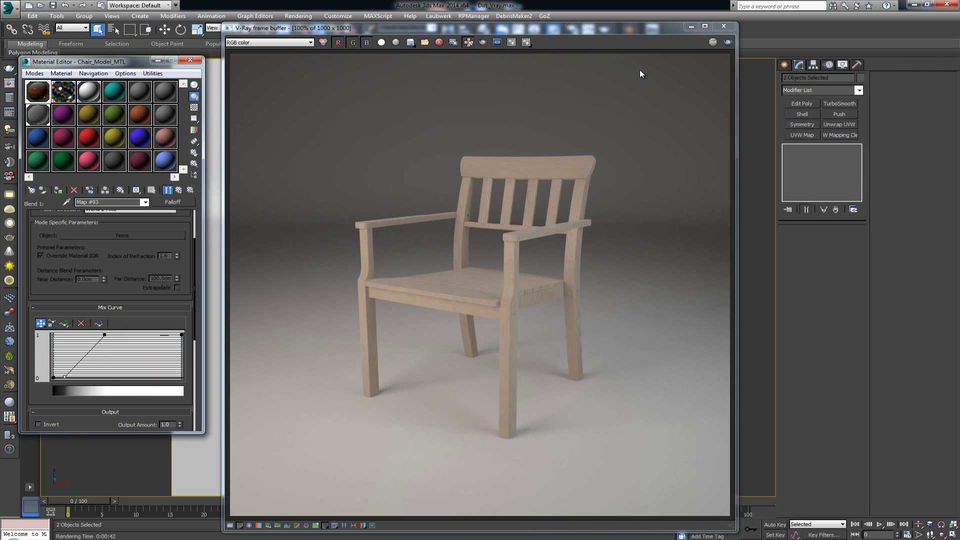
Render the chair with the falloff blend, examine the seat, armrests and backrest up close, and minimise the frame buffer.
left_click(731, 43)
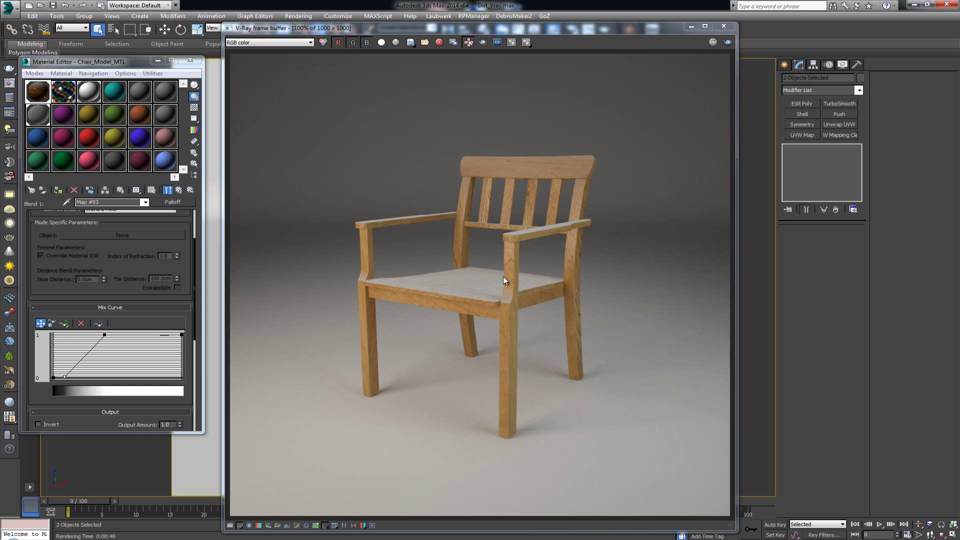
left_click_drag(130, 279, 132, 342)
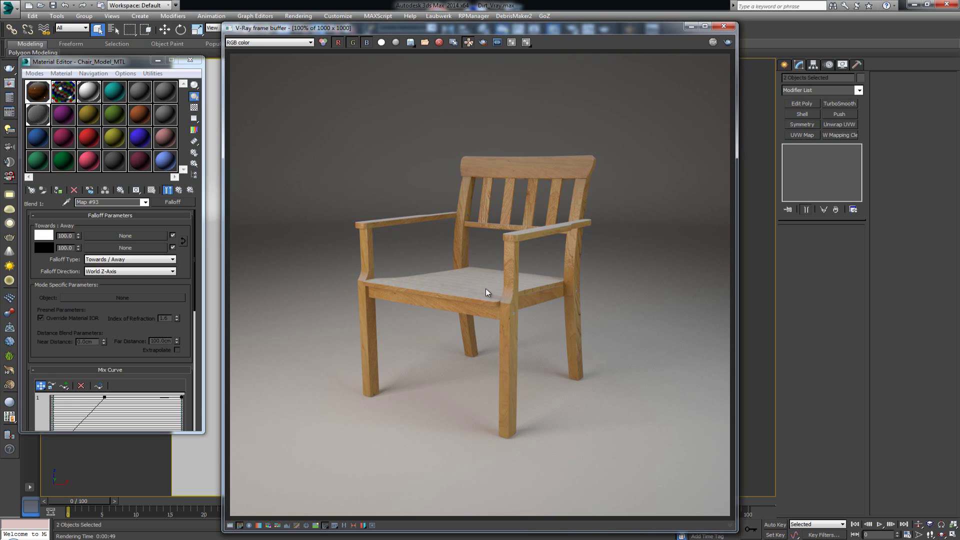
scroll(486, 290, "up", 1)
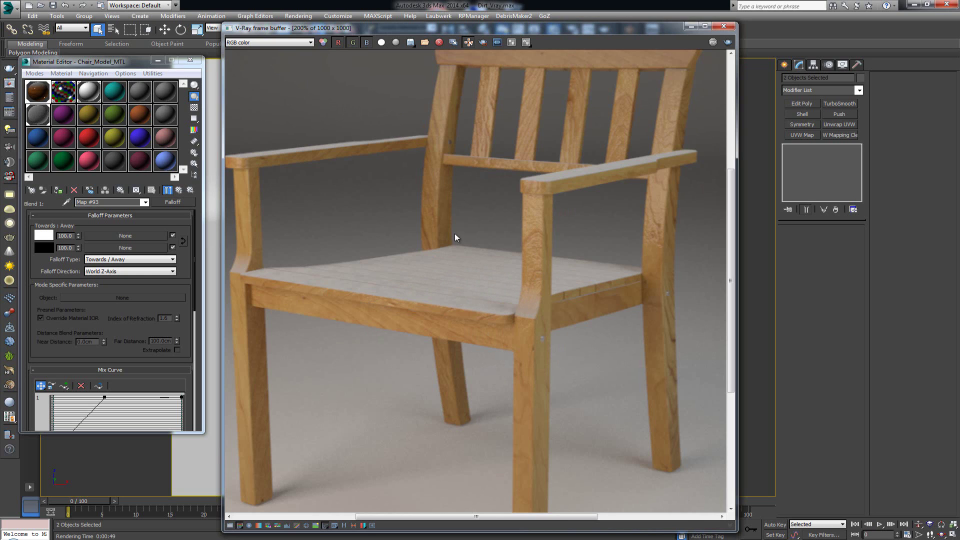
middle_click_drag(485, 176, 494, 241)
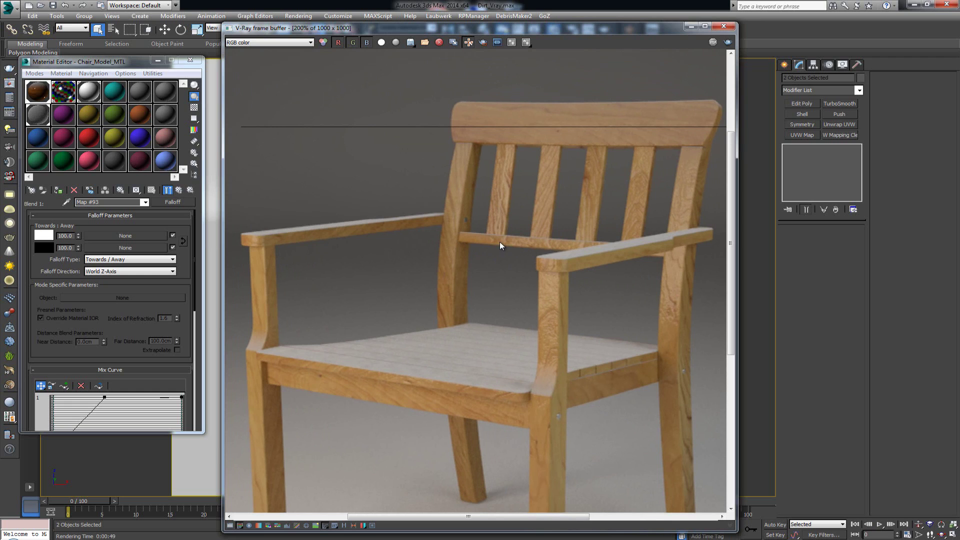
scroll(479, 208, "down", 2)
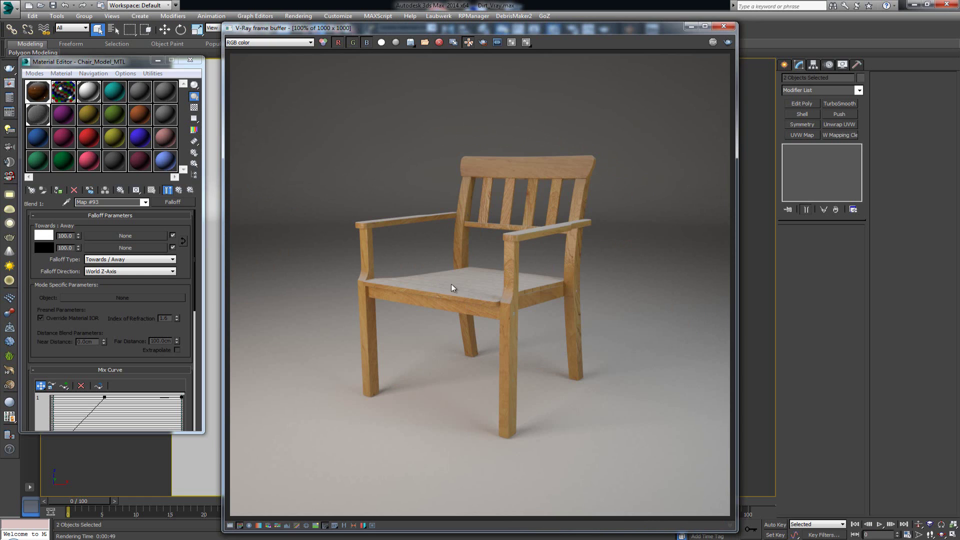
scroll(475, 275, "up", 2)
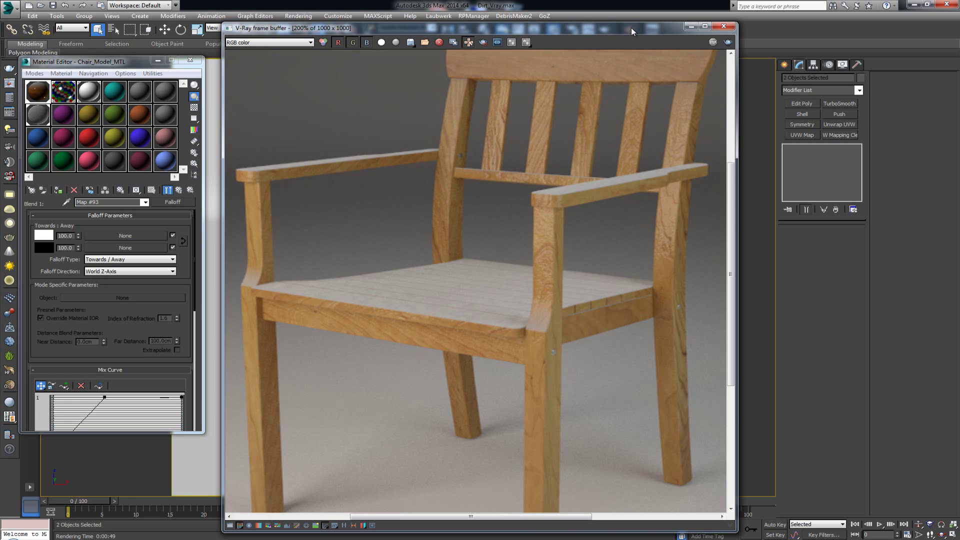
left_click_drag(631, 28, 719, 18)
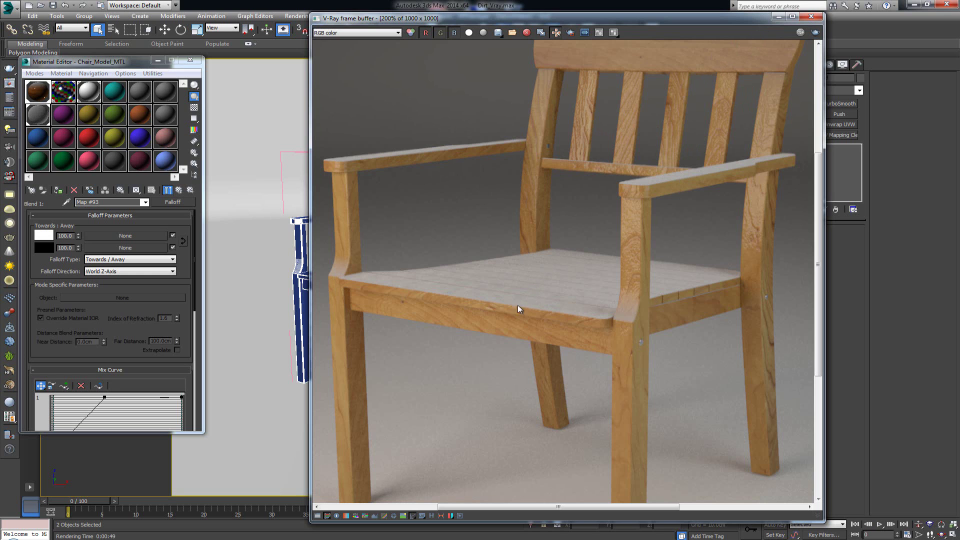
left_click(778, 18)
Add a UVW Map modifier to the chair's seat and set its map channel to 2.
left_click(401, 291)
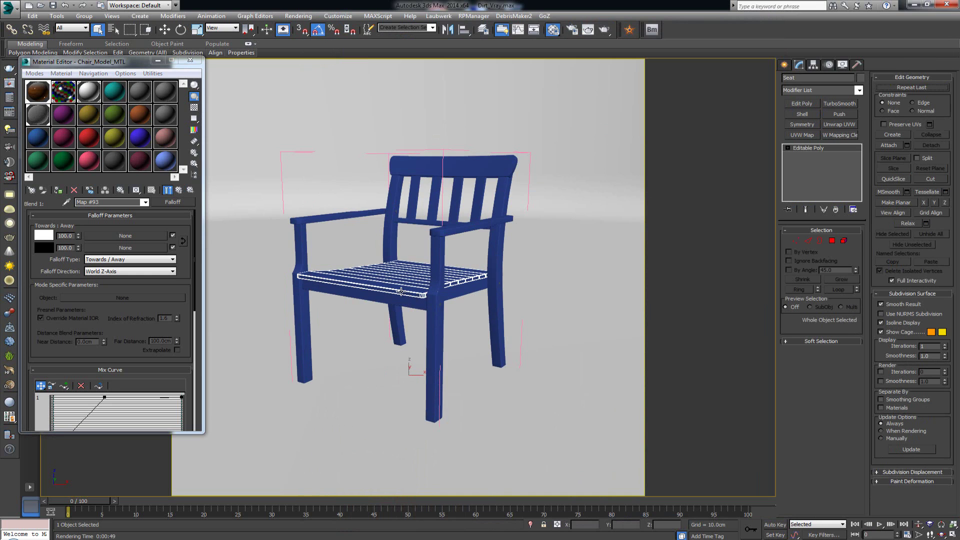
scroll(408, 294, "up", 3)
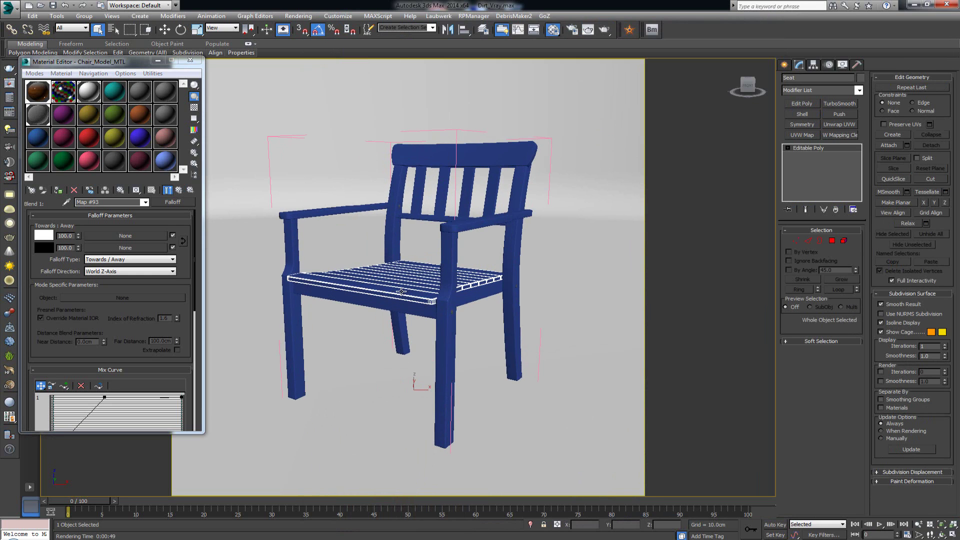
scroll(410, 295, "up", 4)
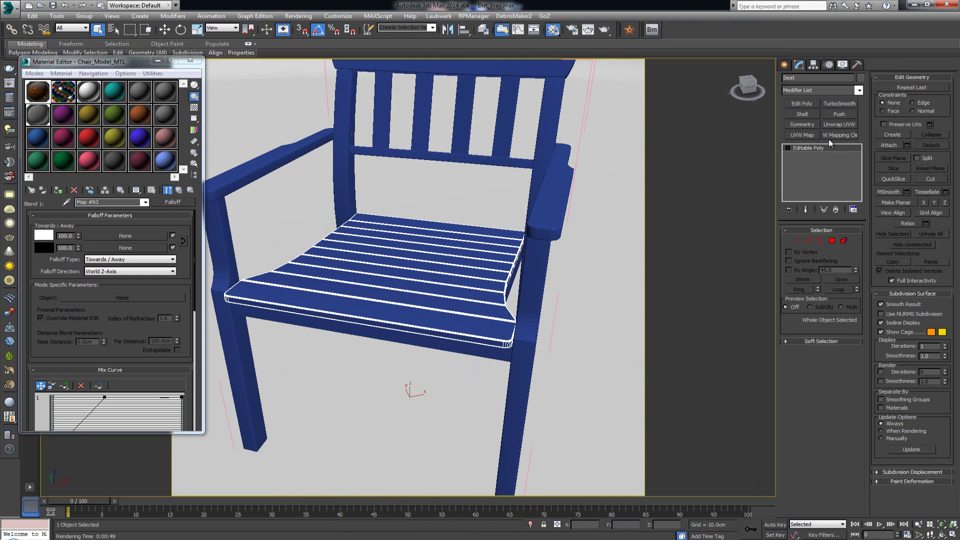
left_click(800, 134)
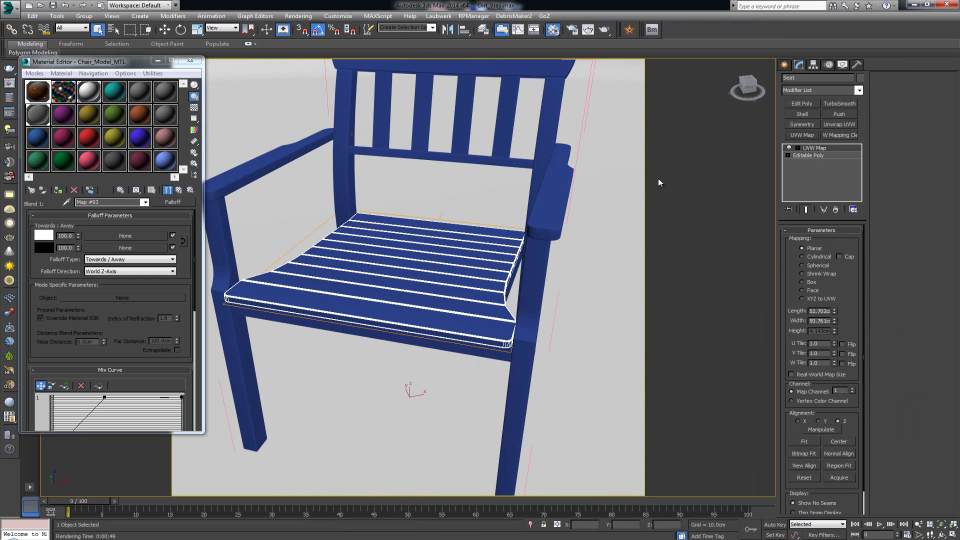
middle_click_drag(461, 319, 430, 311, "alt")
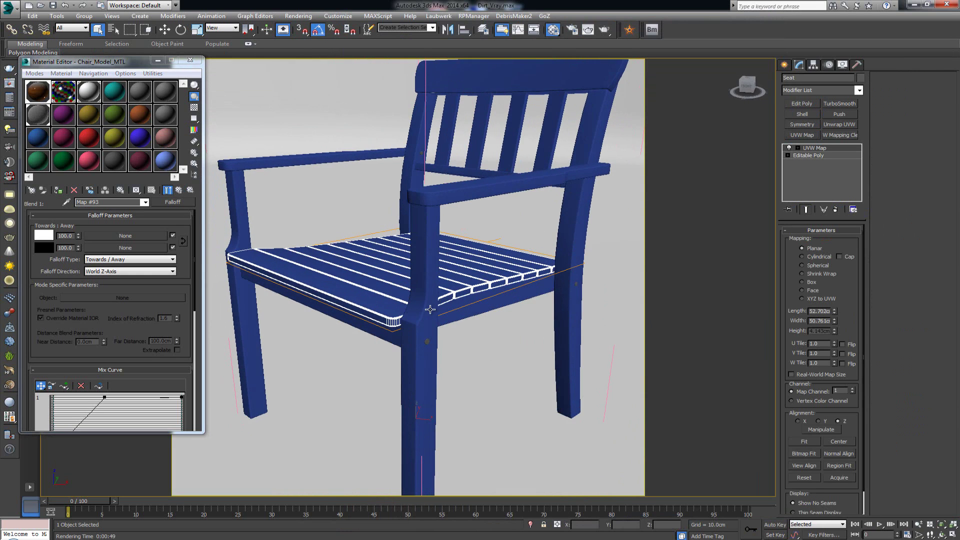
middle_click_drag(414, 265, 423, 309)
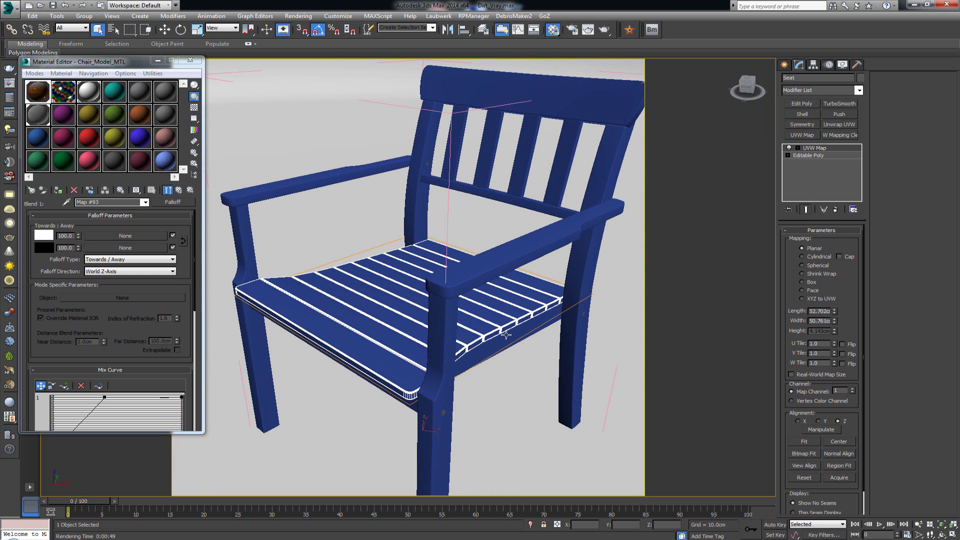
left_click(853, 390)
middle_click_drag(379, 343, 385, 362)
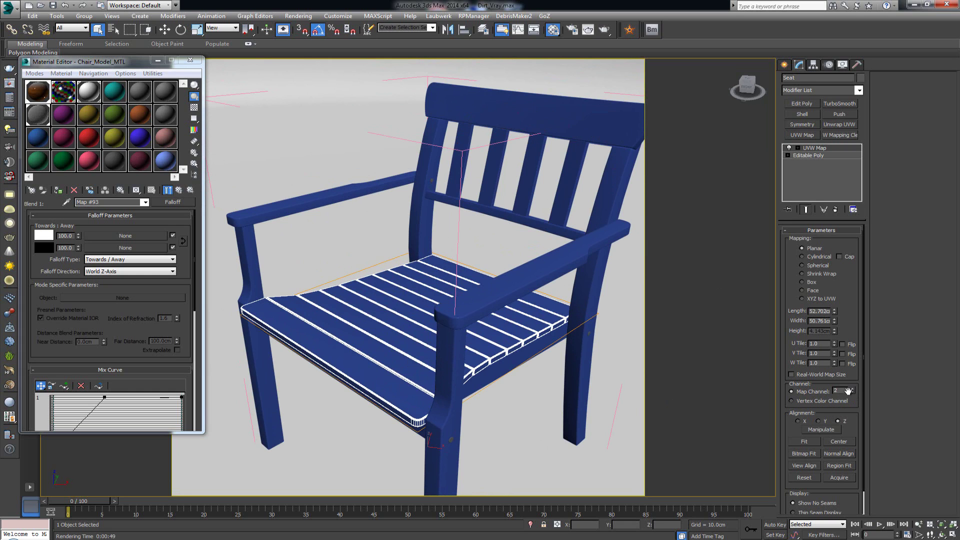
Add a UVW Map modifier to the chair frame, set its map channel to 2 and restore the full chair view.
left_click(545, 273)
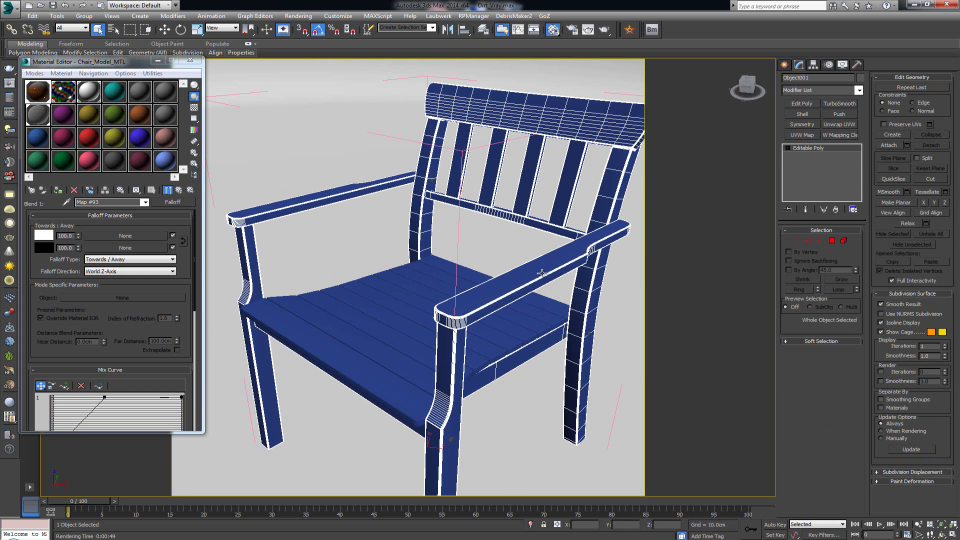
left_click(809, 136)
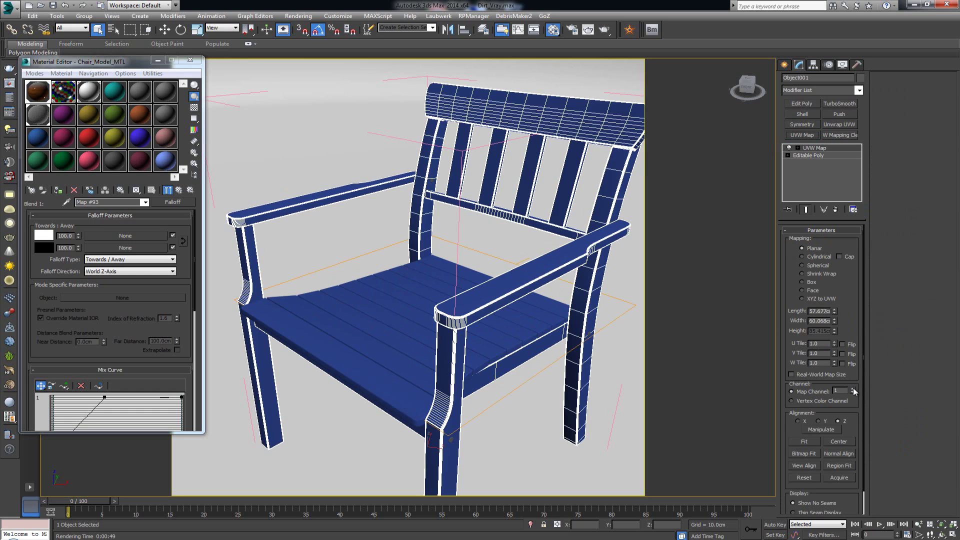
key("z")
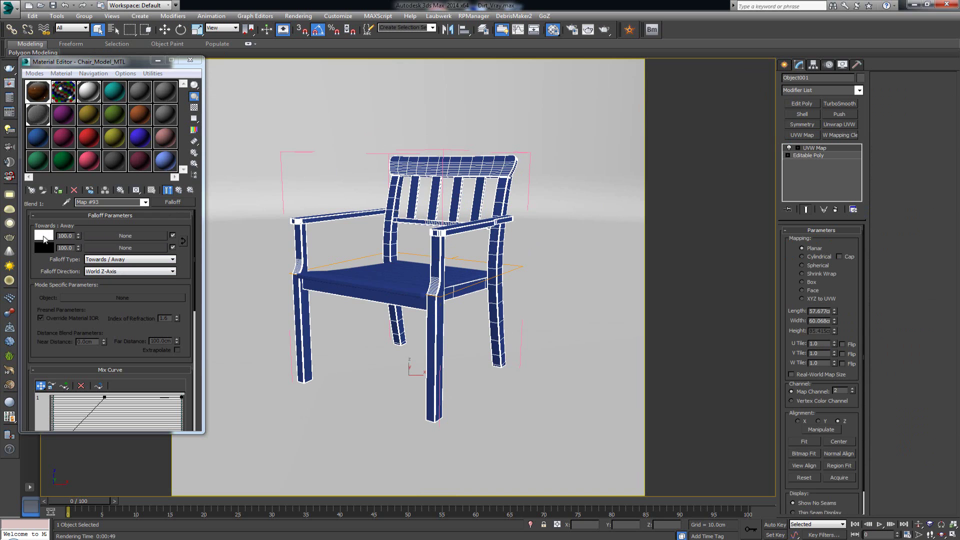
Load the BW Mask image as a bitmap into the falloff's white Towards slot and set its map channel to 2.
left_click(131, 235)
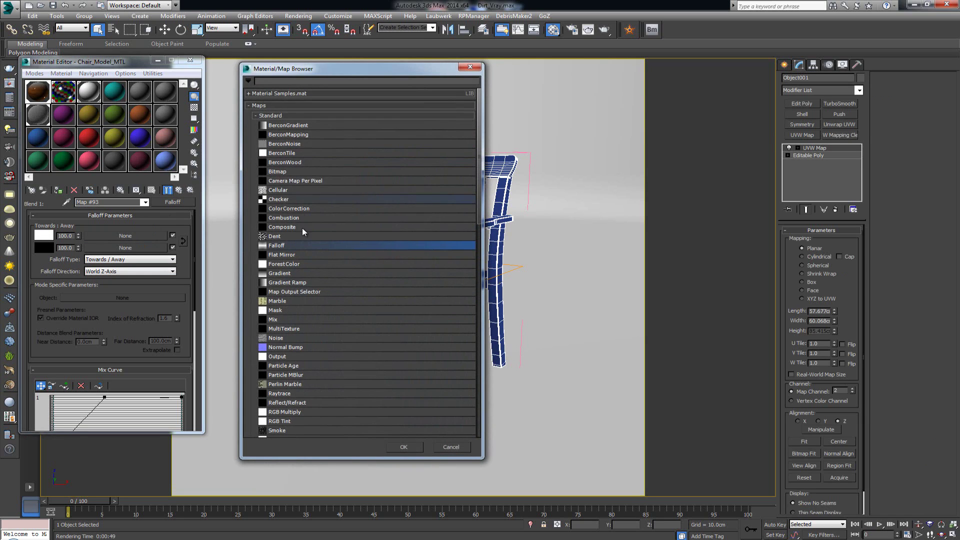
double_click(307, 172)
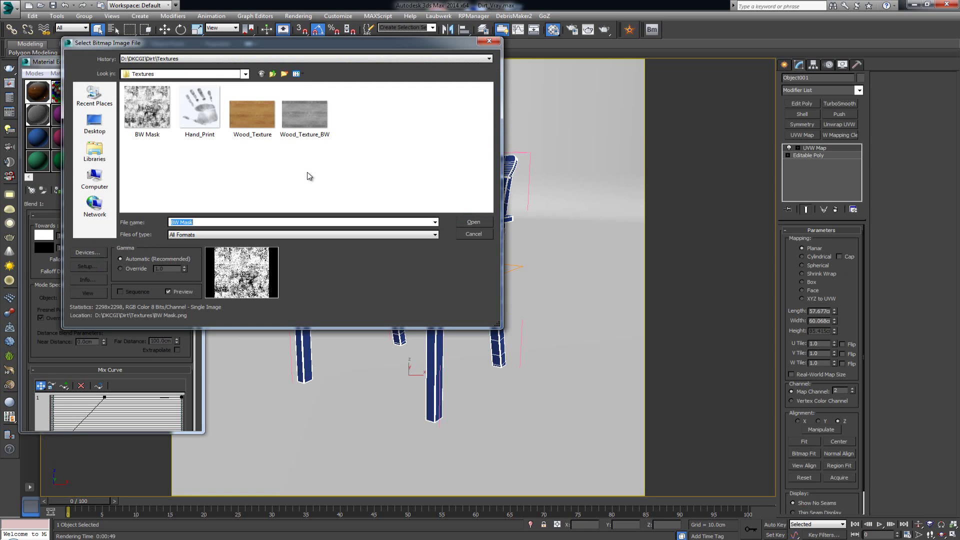
left_click(159, 112)
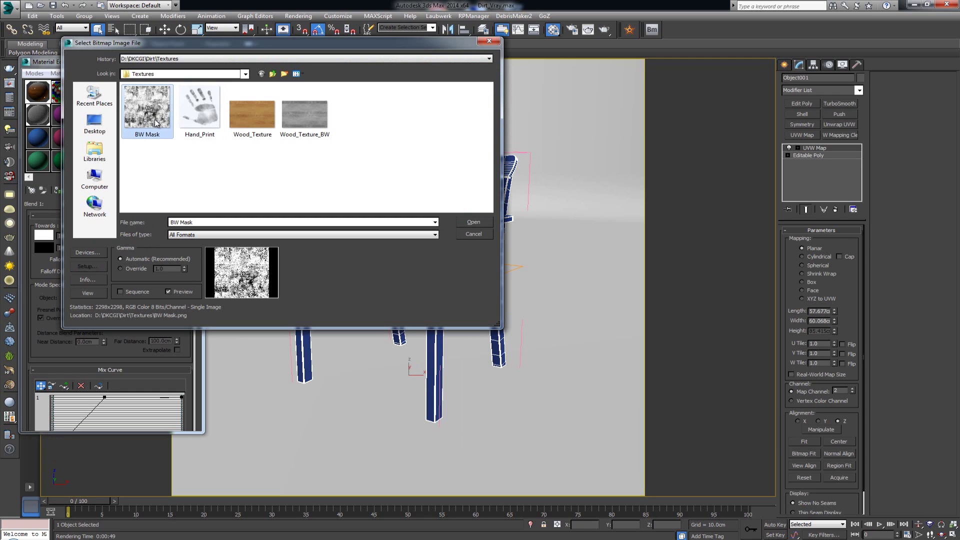
double_click(156, 123)
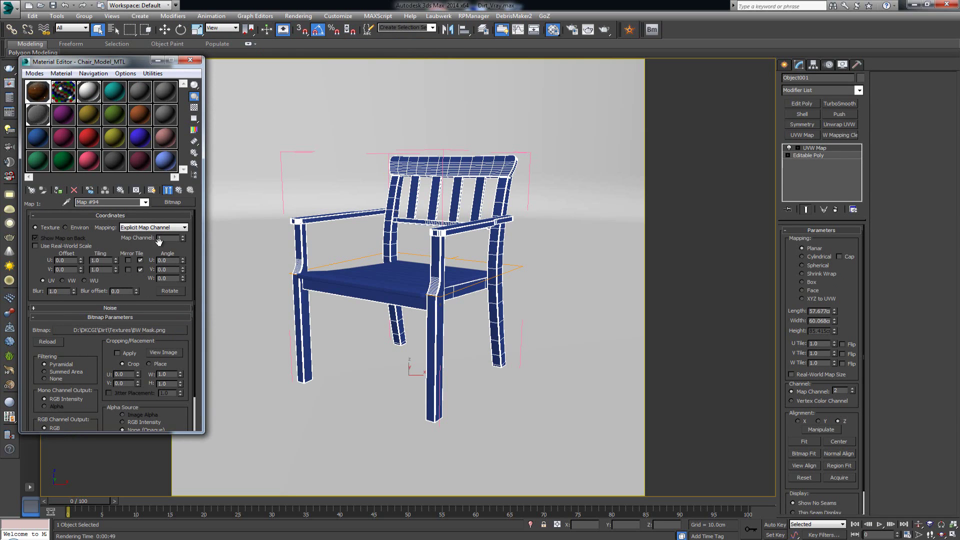
left_click(183, 239)
Select the chair's seat, display the mask bitmap shaded in the viewport and check the seat's UVW Map modifier.
left_click(438, 278)
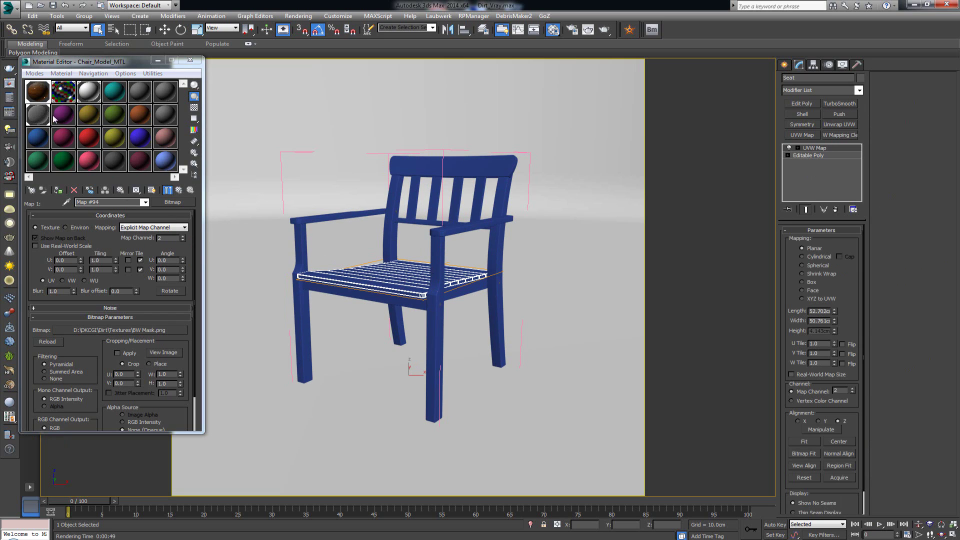
left_click(151, 191)
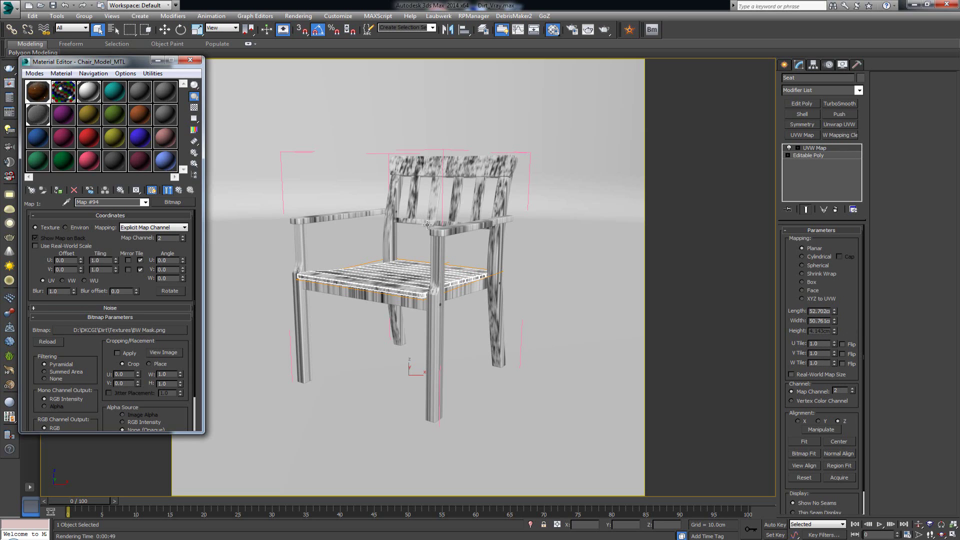
left_click(829, 153)
left_click(827, 147)
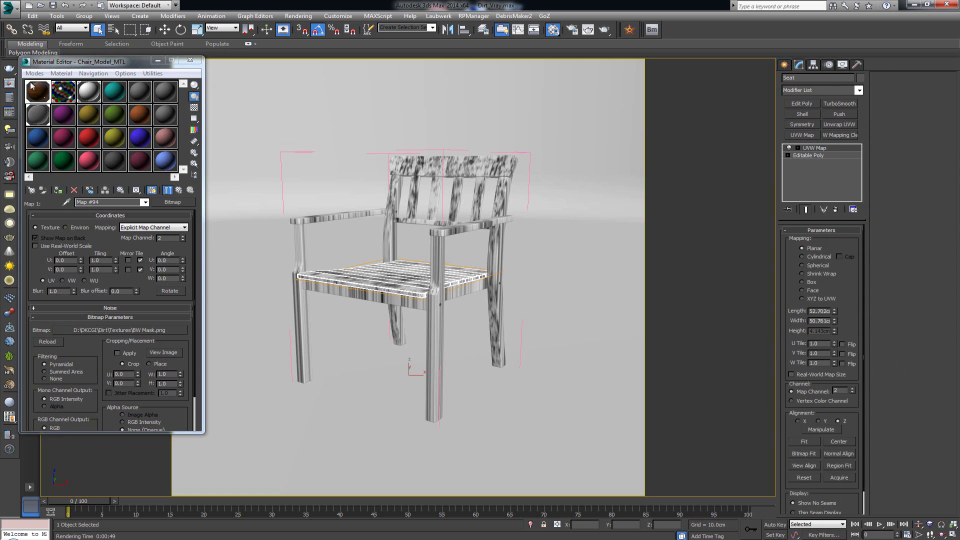
Region-render the chair with the bitmap mask and examine the dust on the seat, armrests and backrest up close.
left_click(10, 83)
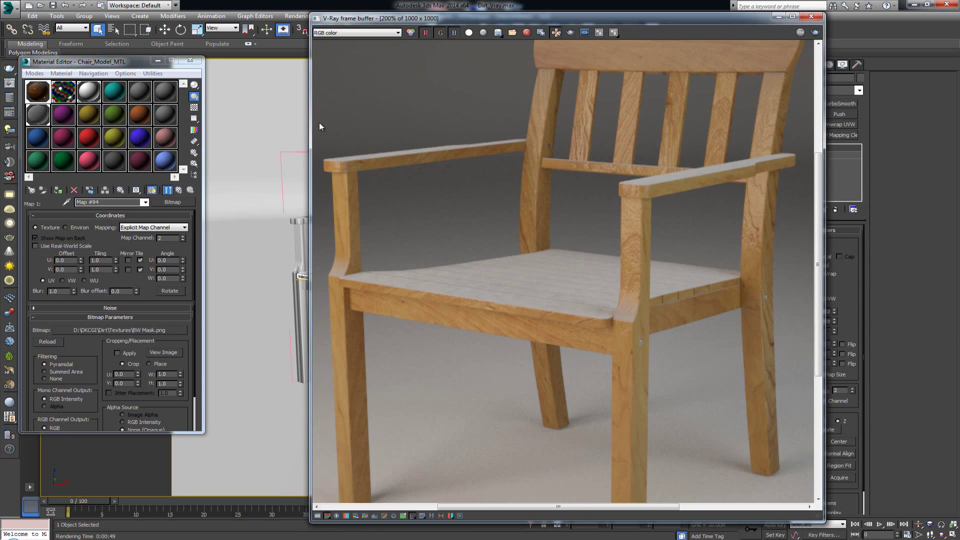
double_click(626, 192)
left_click(571, 32)
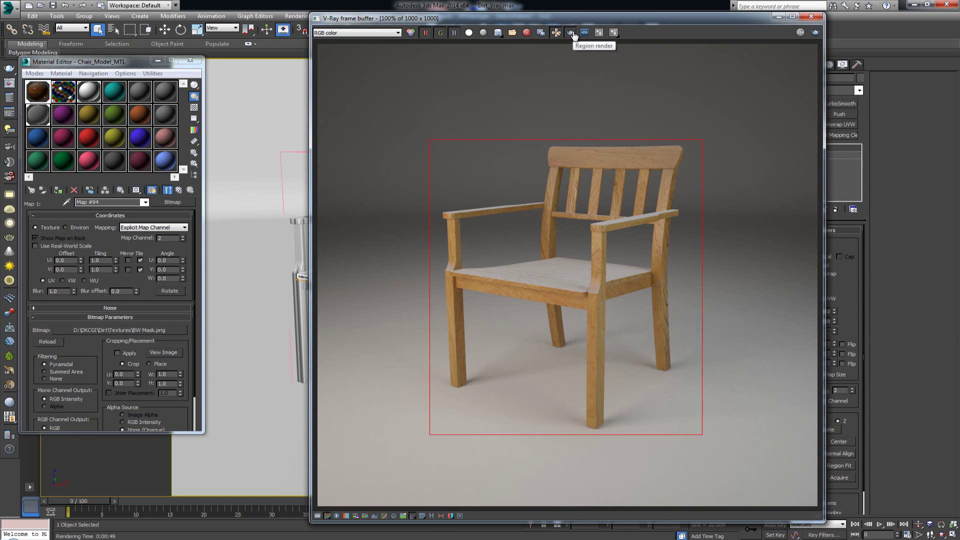
left_click(816, 33)
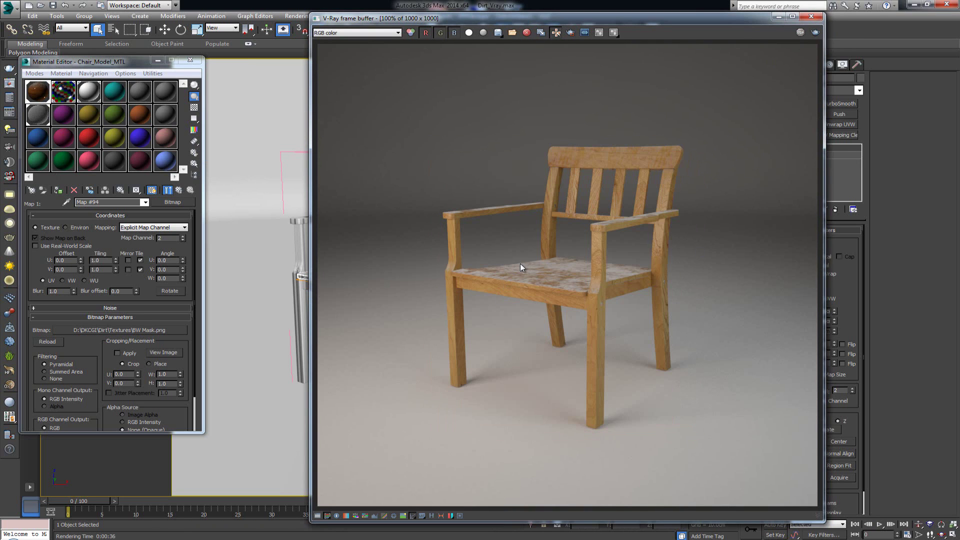
scroll(538, 277, "up", 3)
scroll(576, 296, "down", 3)
scroll(556, 278, "up", 2)
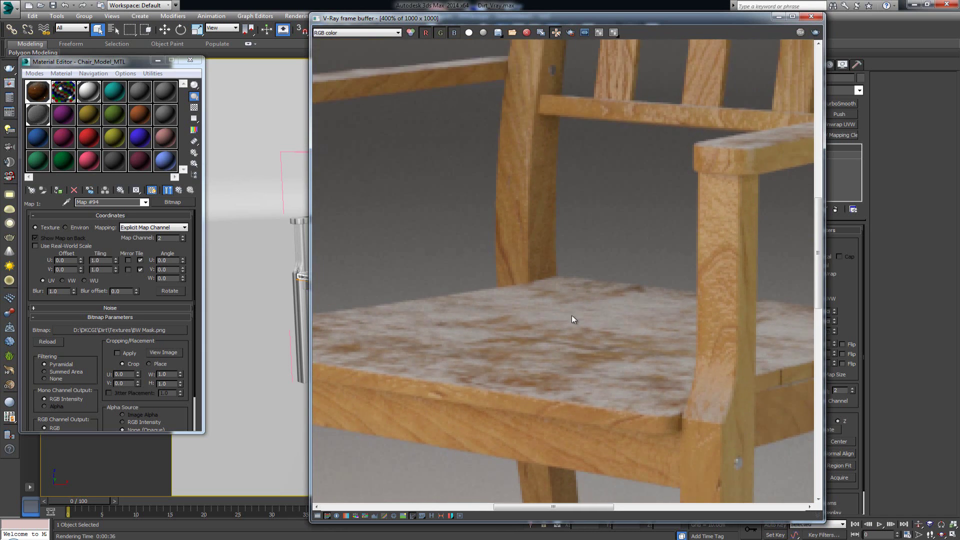
scroll(573, 319, "down", 1)
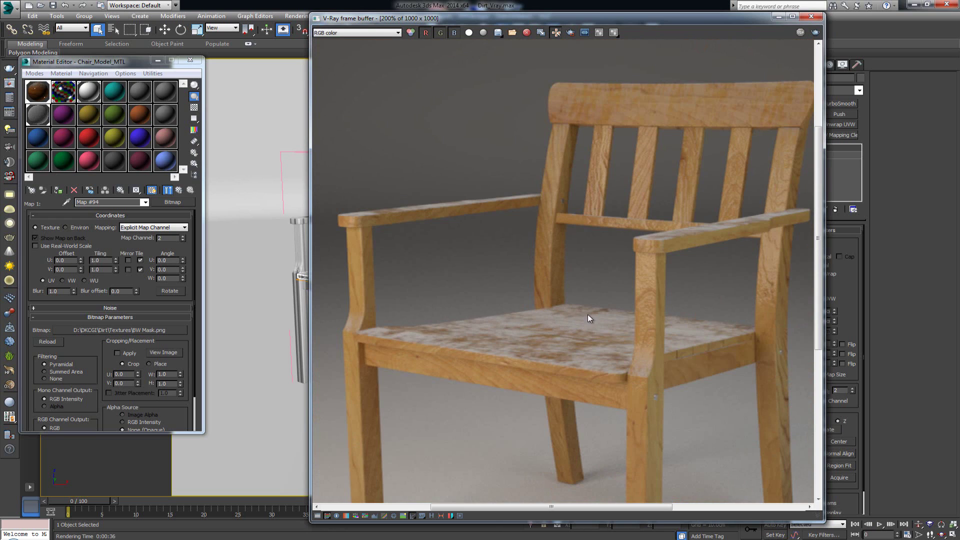
middle_click_drag(588, 316, 558, 328)
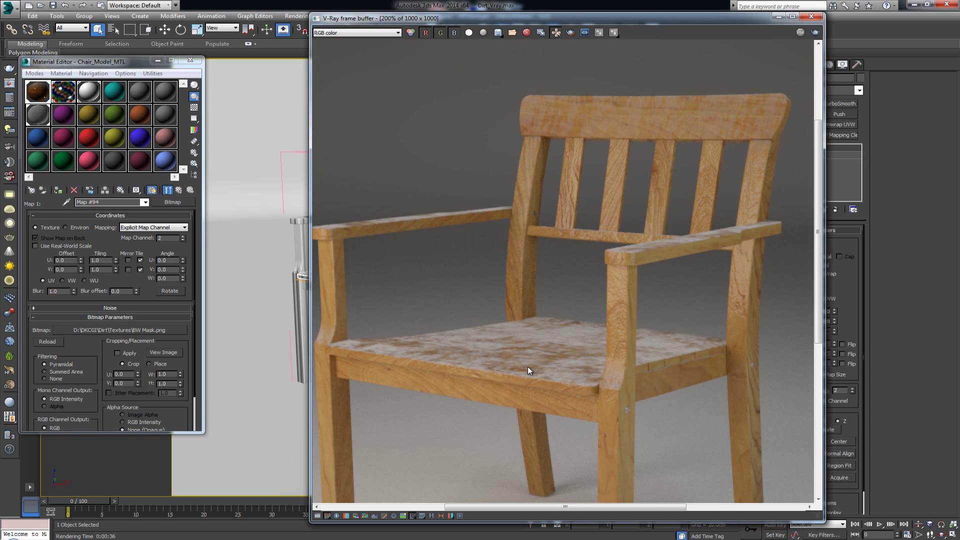
scroll(554, 320, "down", 2)
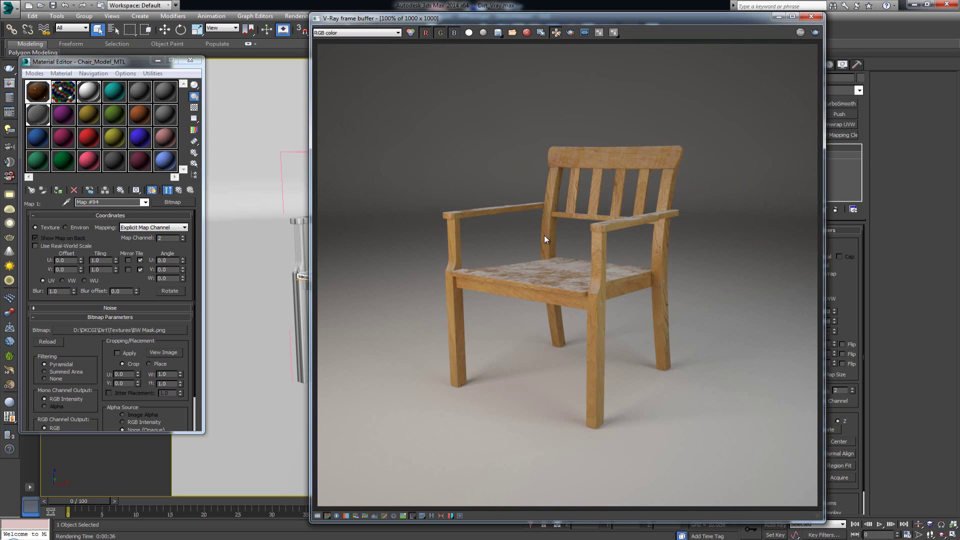